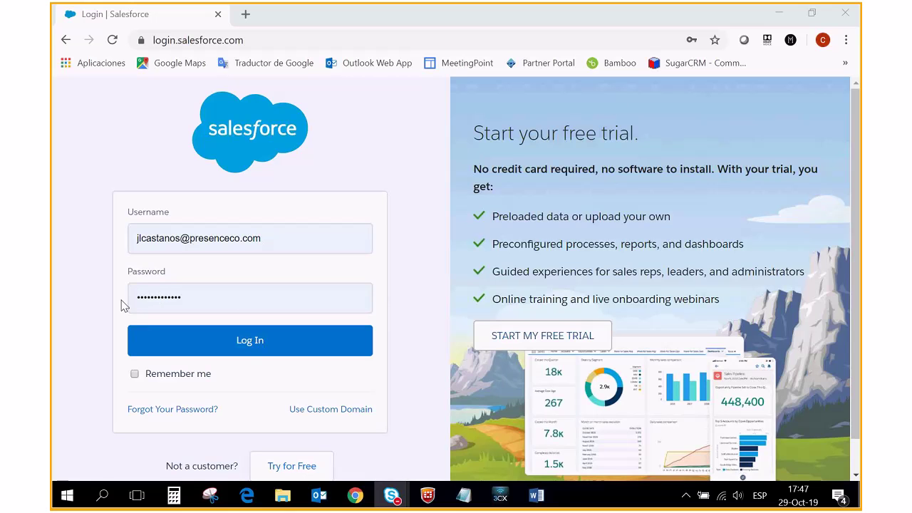
# Log in to Salesforce with the credentials already filled in and open the Phone utility
pyautogui.click(250, 345)
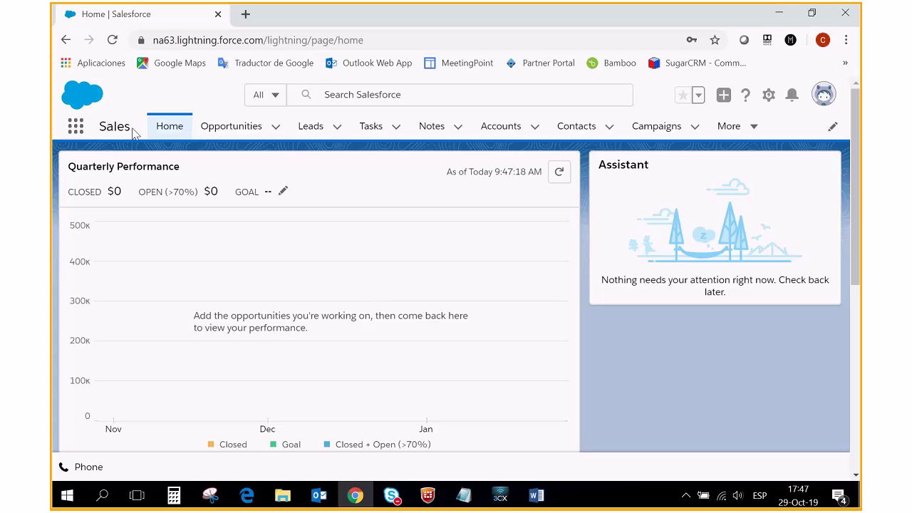
pyautogui.click(88, 471)
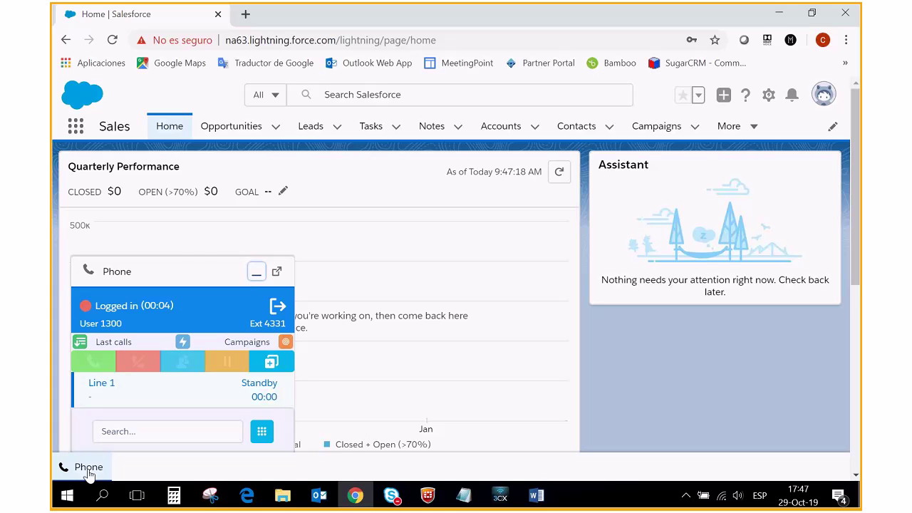
# Log the current agent out of the Phone utility to reach its login form
pyautogui.click(278, 306)
pyautogui.click(252, 289)
pyautogui.click(178, 321)
pyautogui.click(214, 342)
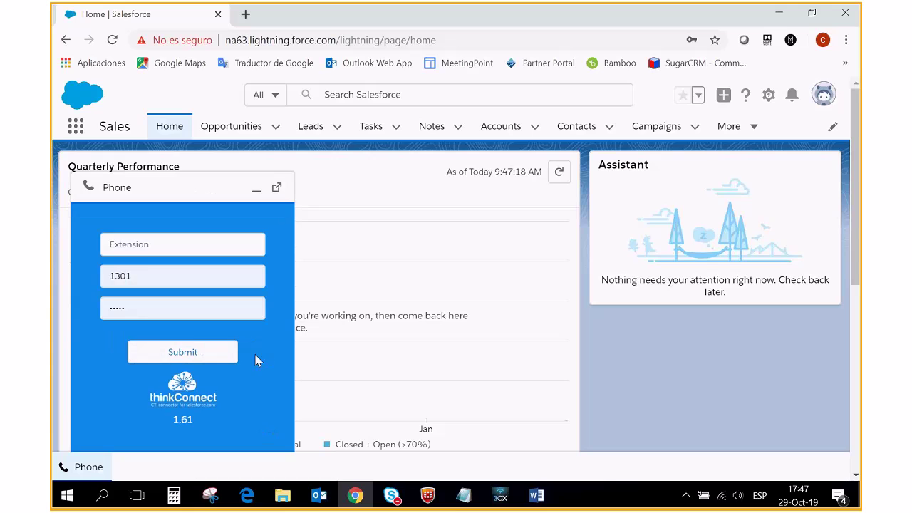
# Log in to the Phone utility with extension 4332 and the agent's saved user and password
pyautogui.click(149, 276)
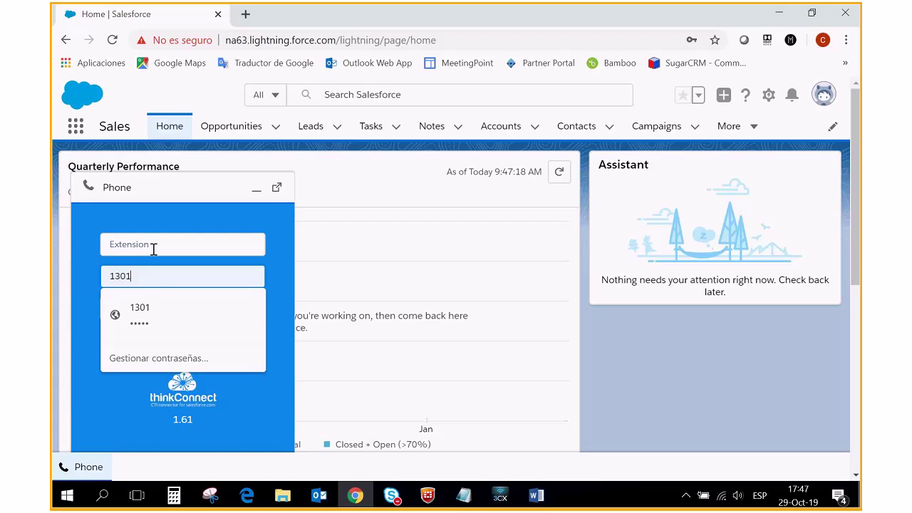
pyautogui.click(154, 245)
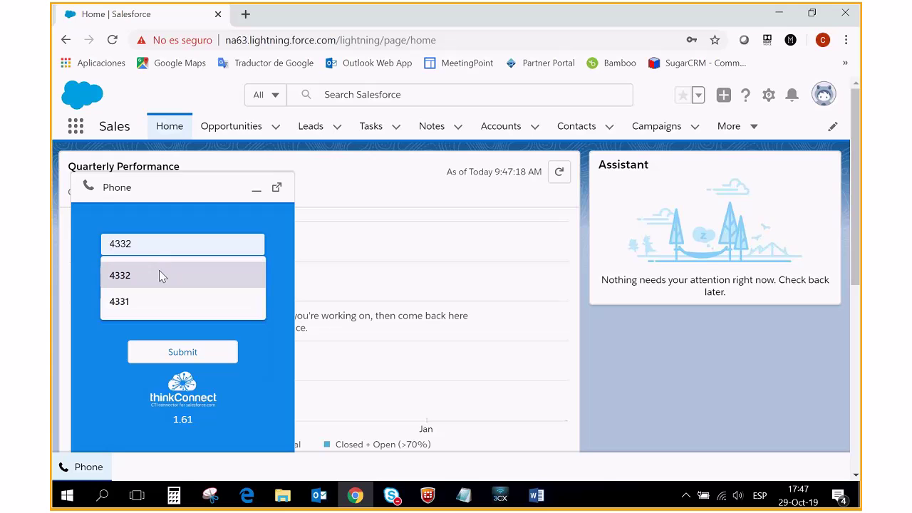
pyautogui.click(162, 276)
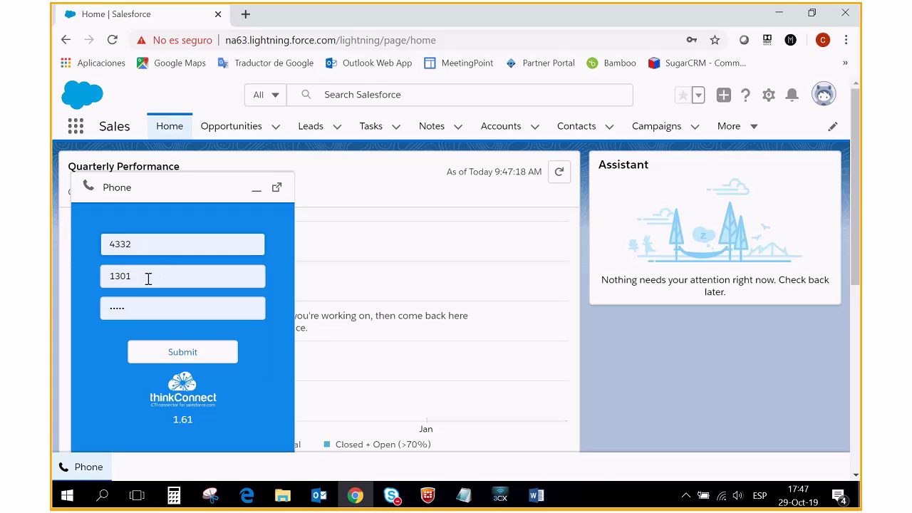
pyautogui.click(146, 276)
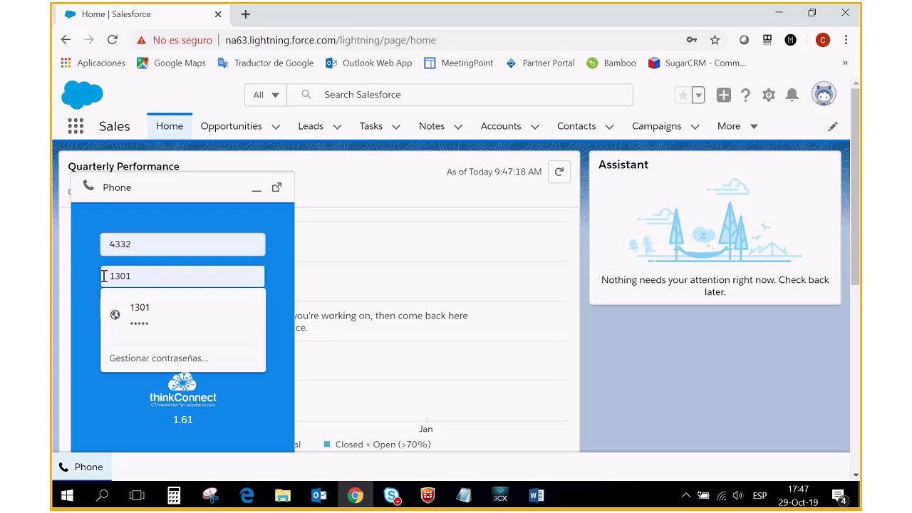
pyautogui.click(294, 284)
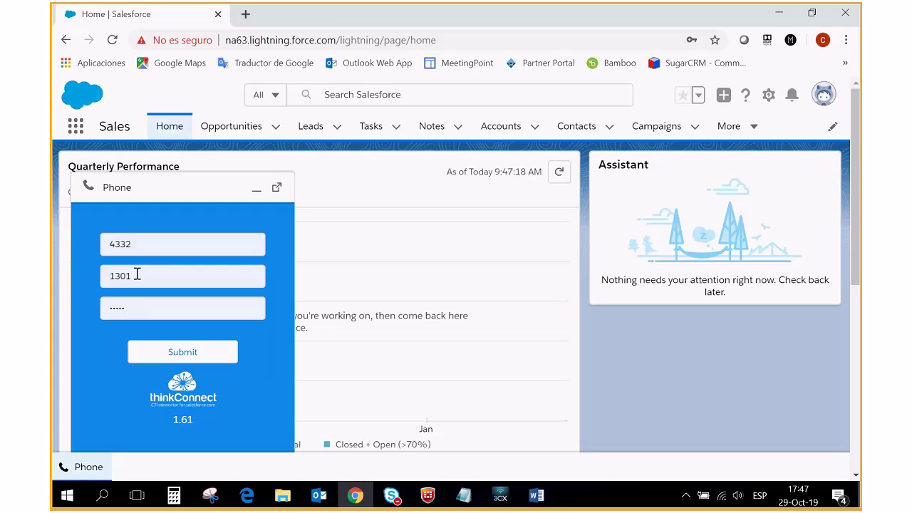
pyautogui.click(185, 356)
pyautogui.click(189, 360)
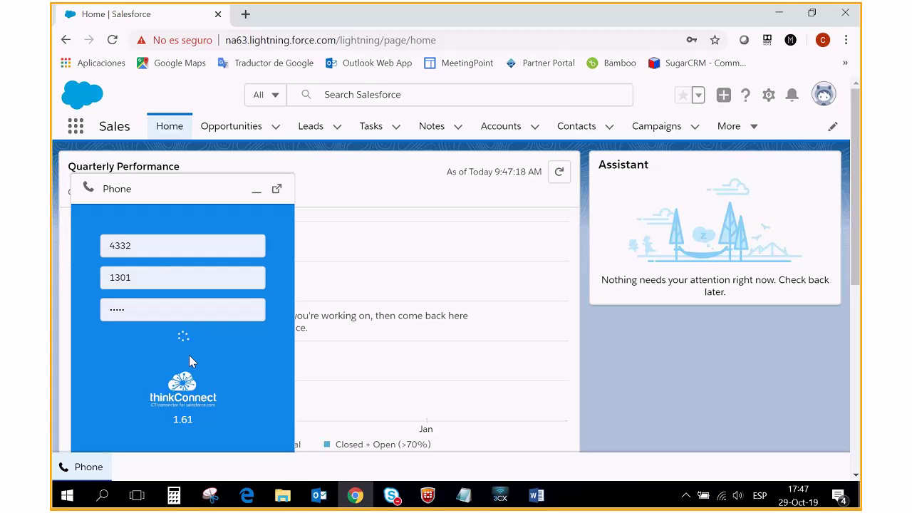
pyautogui.click(501, 496)
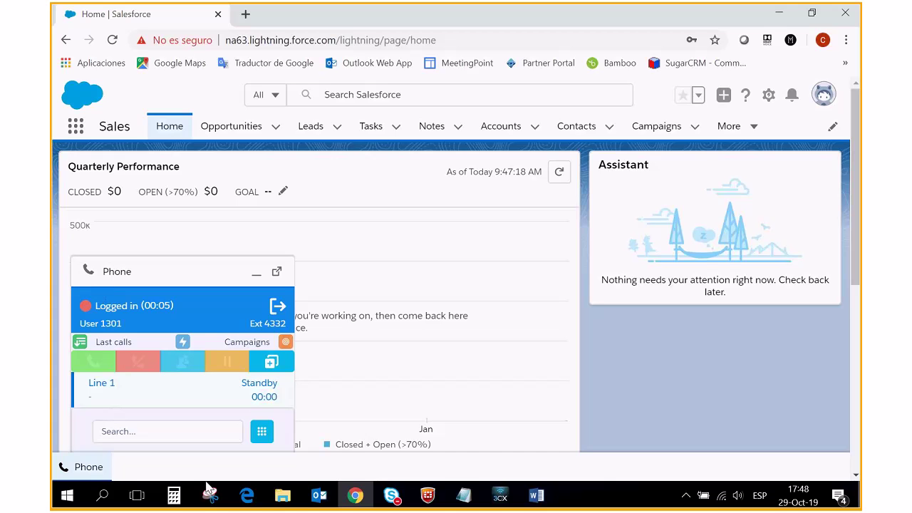
# Pop the Phone utility out into its own window, and reposition and enlarge that window over the Salesforce home page
pyautogui.click(277, 271)
pyautogui.moveTo(376, 189); pyautogui.dragTo(230, 74)
pyautogui.moveTo(362, 324); pyautogui.dragTo(503, 443)
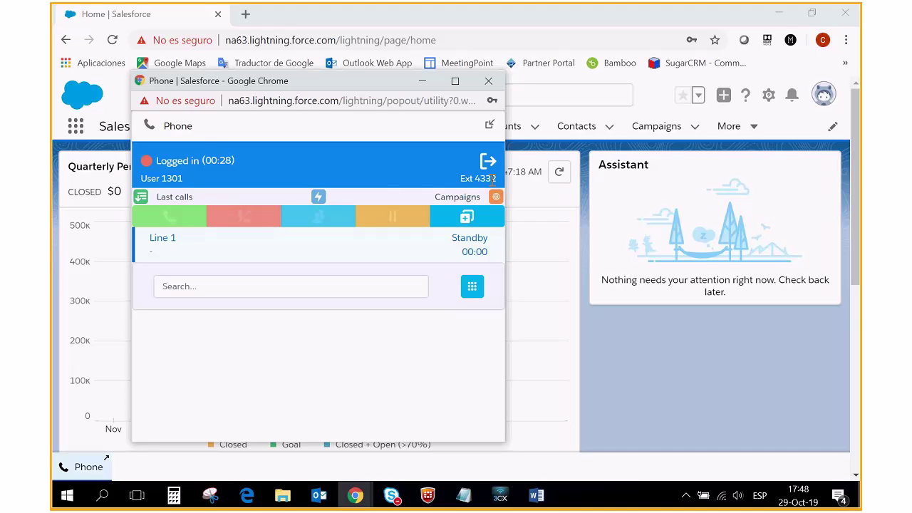
# Review the Last calls list and the quick actions containing Survey, closing each after viewing
pyautogui.click(156, 214)
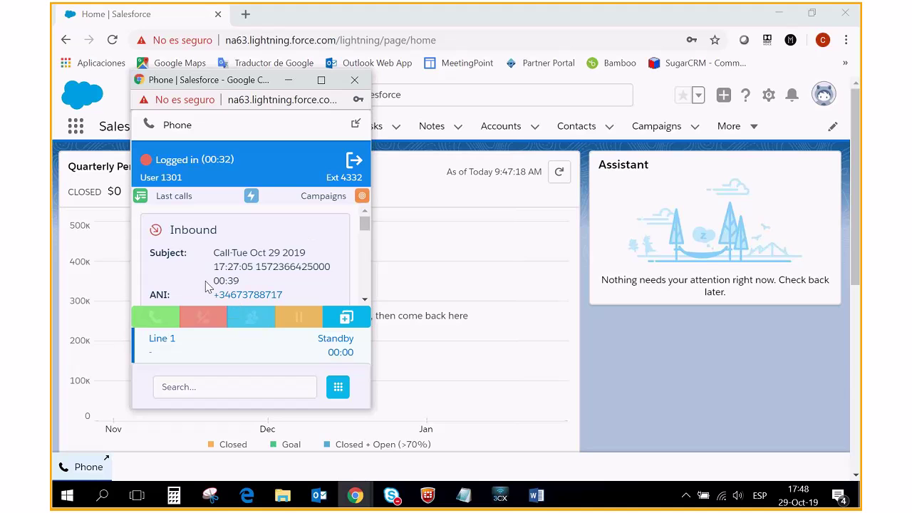
pyautogui.scroll(-2, 366, 301)
pyautogui.scroll(-3, 366, 301)
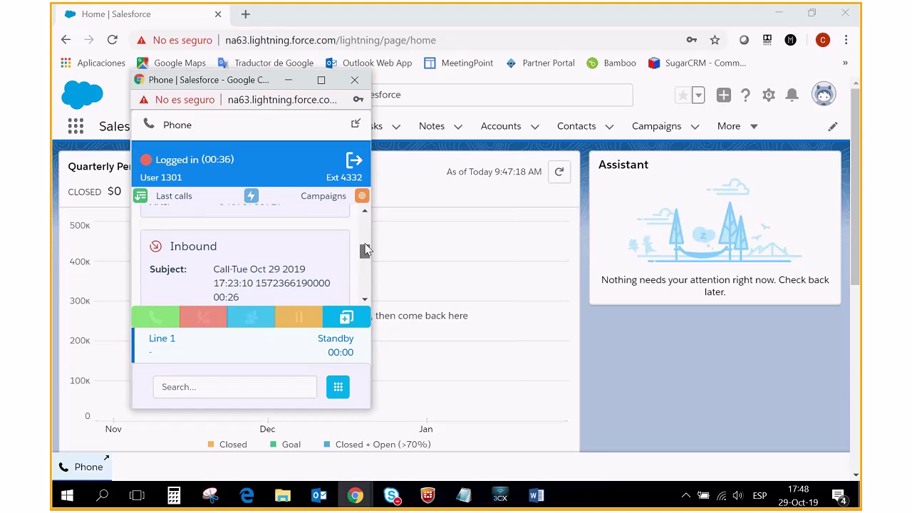
pyautogui.scroll(-1, 366, 250)
pyautogui.click(170, 196)
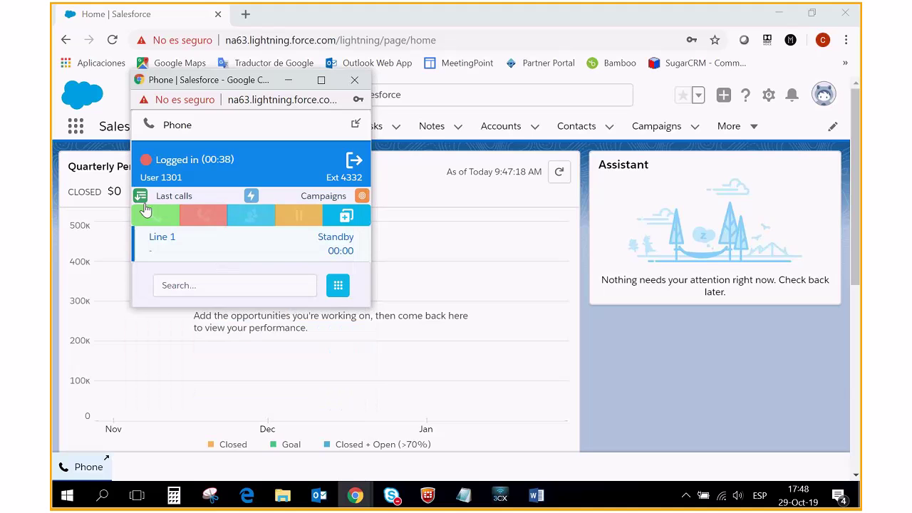
pyautogui.click(254, 201)
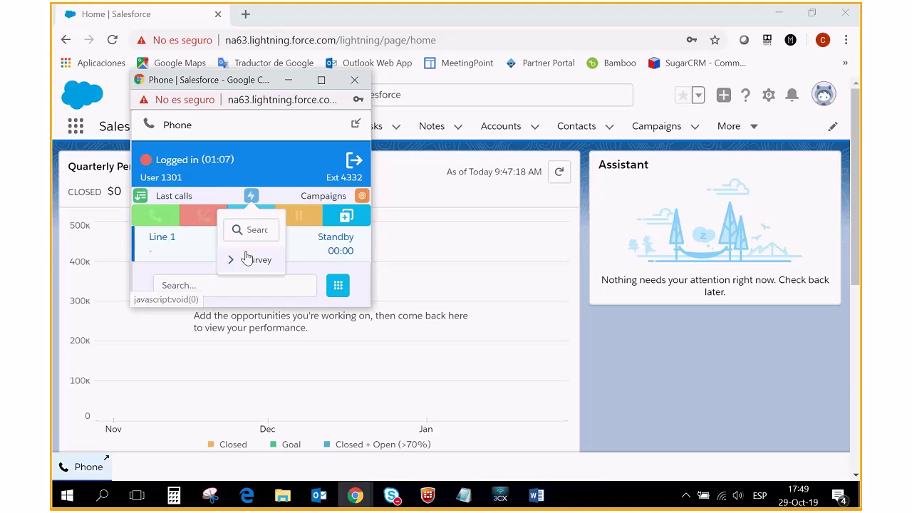
pyautogui.click(252, 200)
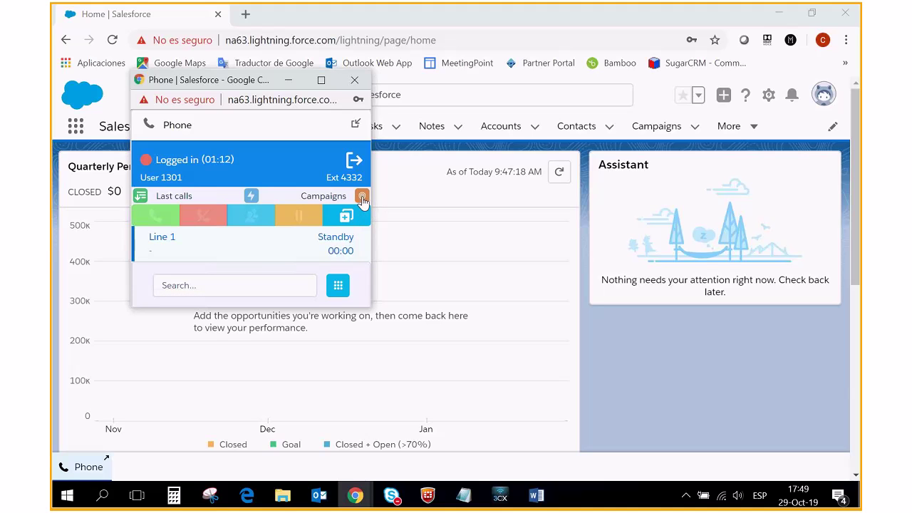
# Set the agent to Ready for the PARTNER_INBOUND CIRRIUS IMPACT campaign and move the phone window aside
pyautogui.click(362, 198)
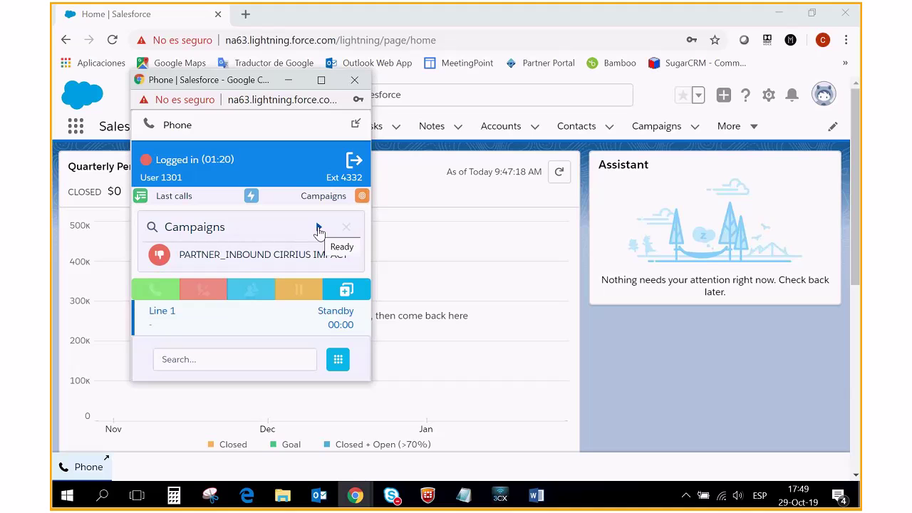
pyautogui.click(318, 227)
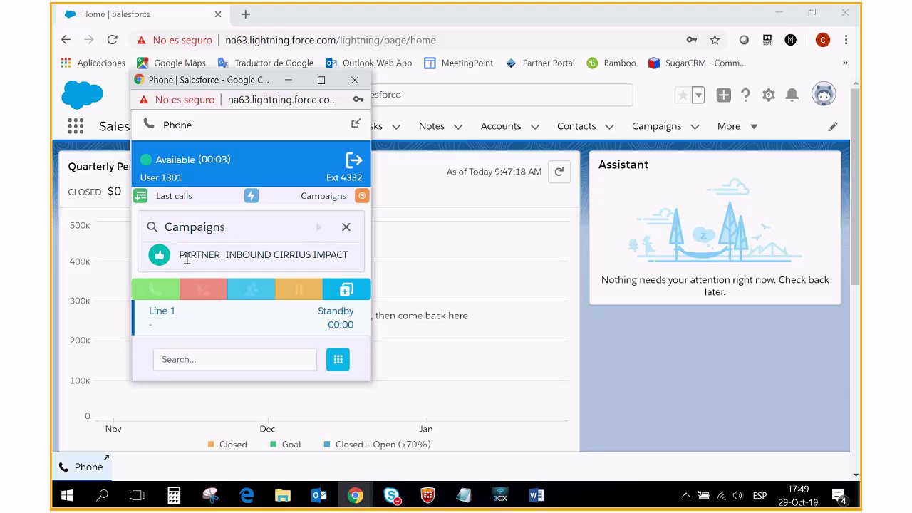
pyautogui.moveTo(253, 82); pyautogui.dragTo(206, 132)
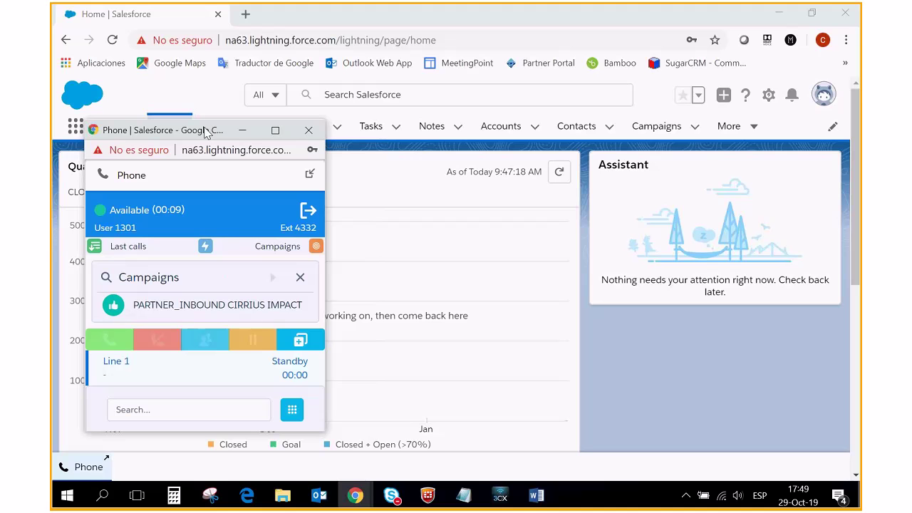
# Call the first contact in the recently viewed Contacts list, choosing to call without service in the phone window
pyautogui.click(577, 128)
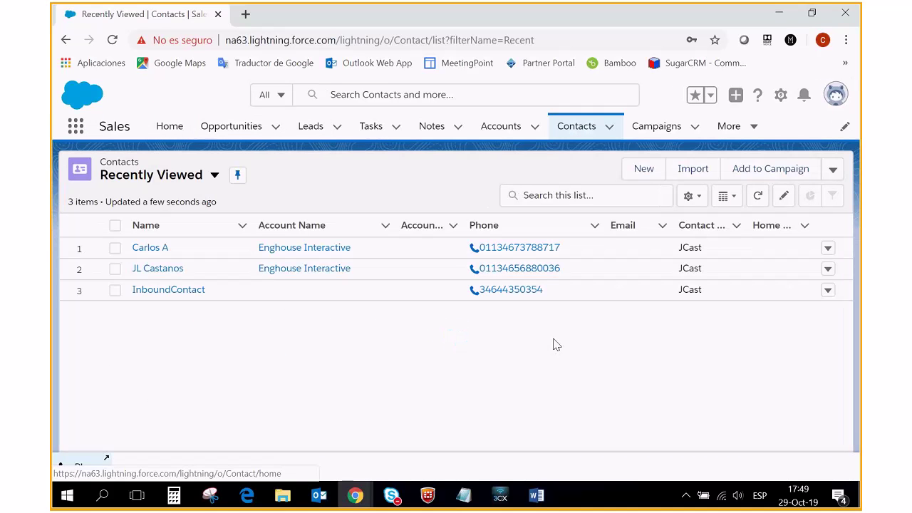
pyautogui.click(511, 251)
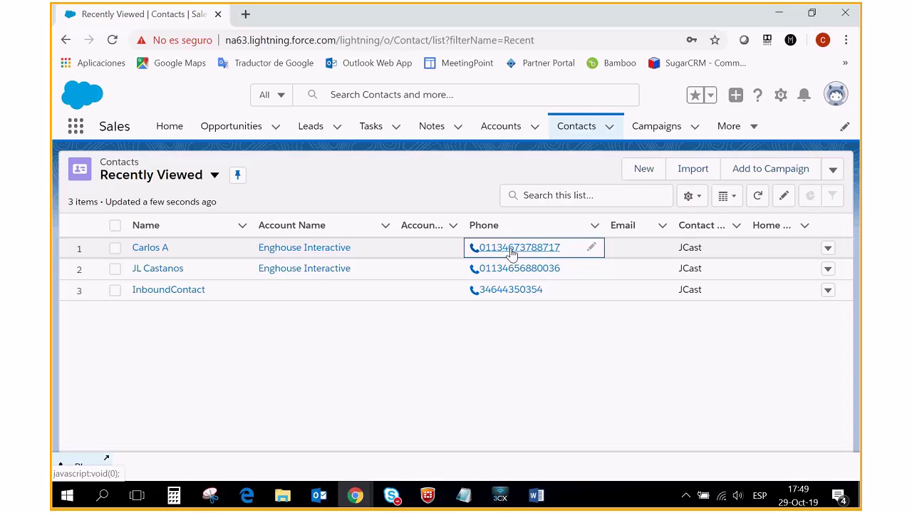
pyautogui.moveTo(354, 501)
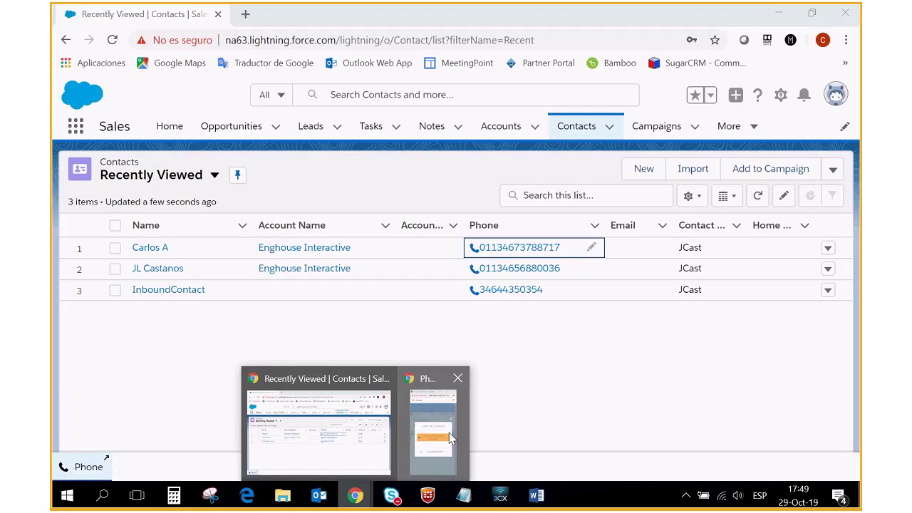
pyautogui.click(436, 407)
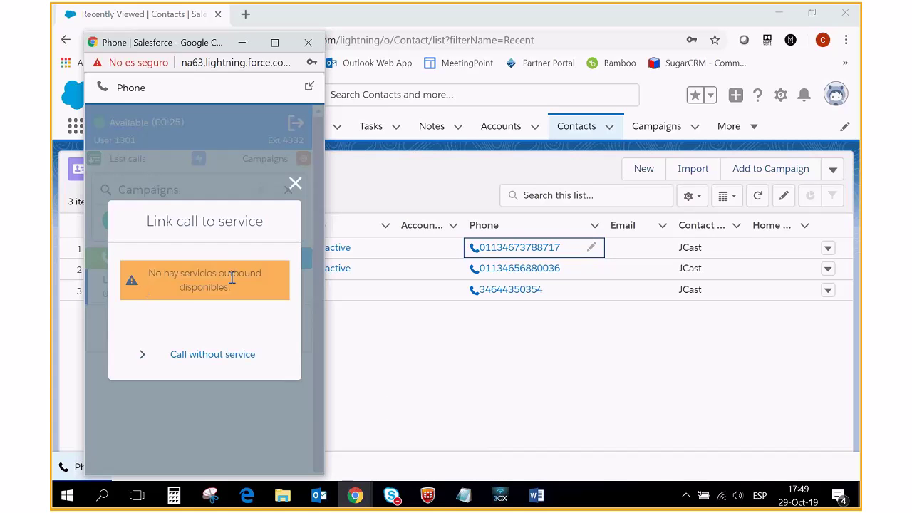
pyautogui.click(213, 355)
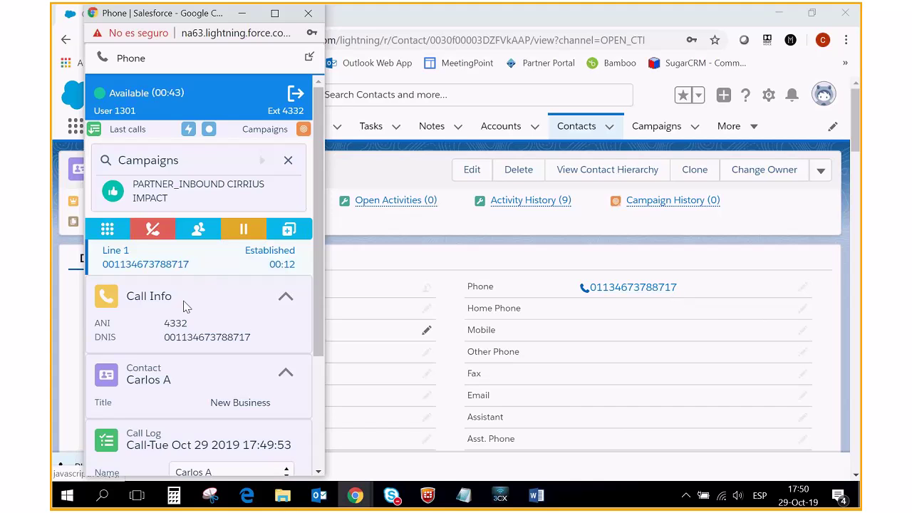
# Fill the call log with the first preset comment, "Client is satisfied", and set the call result to Lost Connection
pyautogui.moveTo(150, 296); pyautogui.dragTo(174, 297)
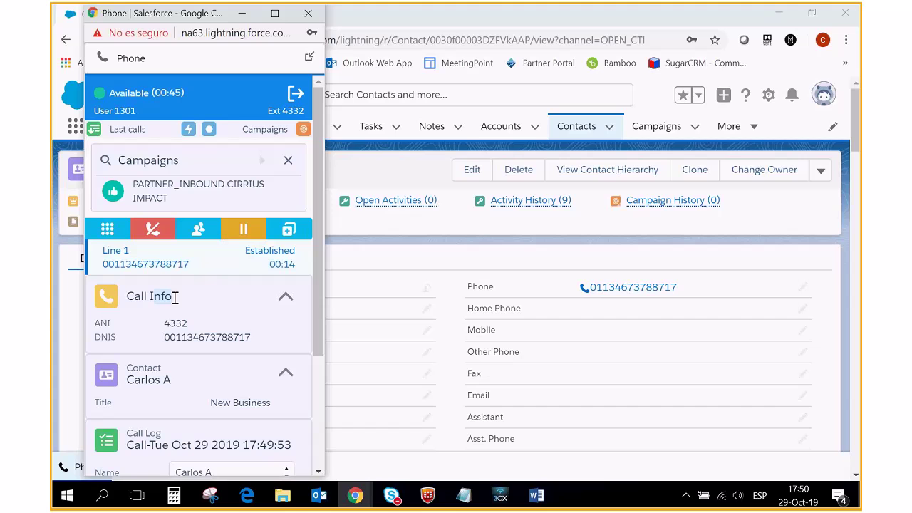
pyautogui.doubleClick(206, 337)
pyautogui.moveTo(317, 328); pyautogui.dragTo(318, 431)
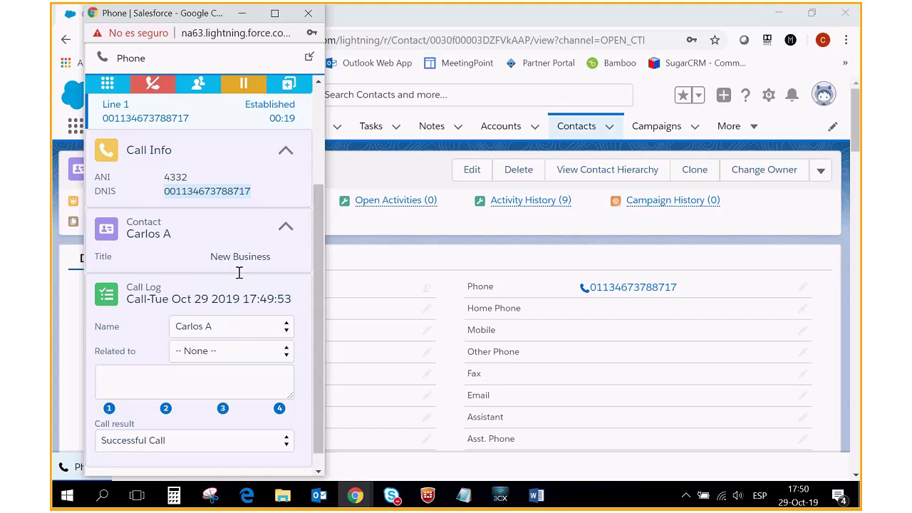
pyautogui.scroll(-1, 302, 300)
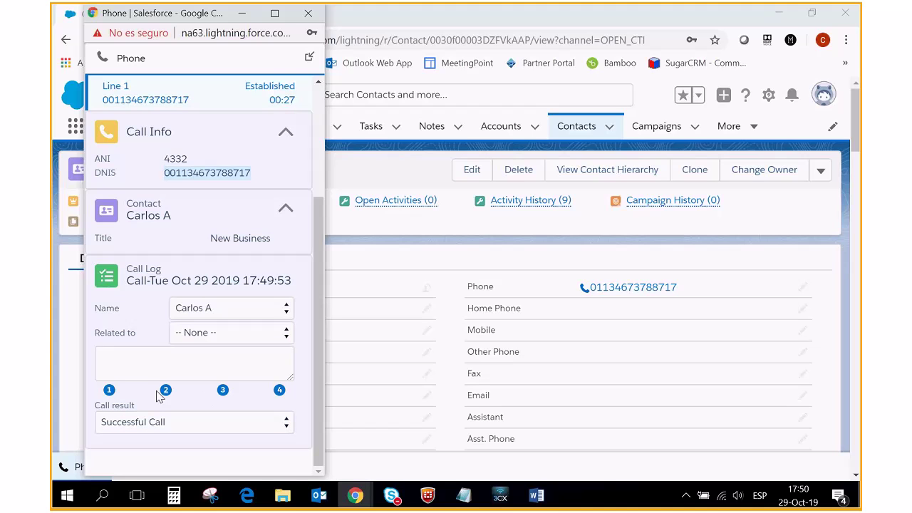
pyautogui.click(109, 391)
pyautogui.click(166, 393)
pyautogui.click(222, 391)
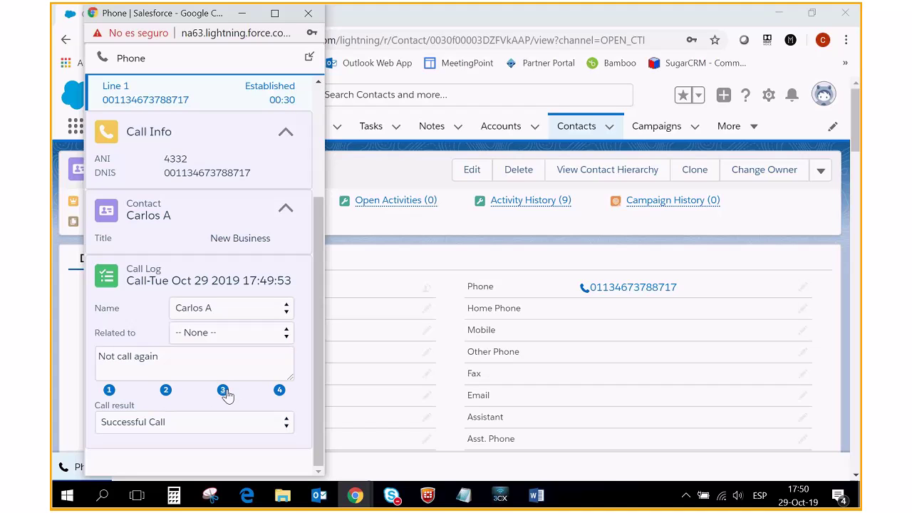
pyautogui.click(279, 391)
pyautogui.click(109, 390)
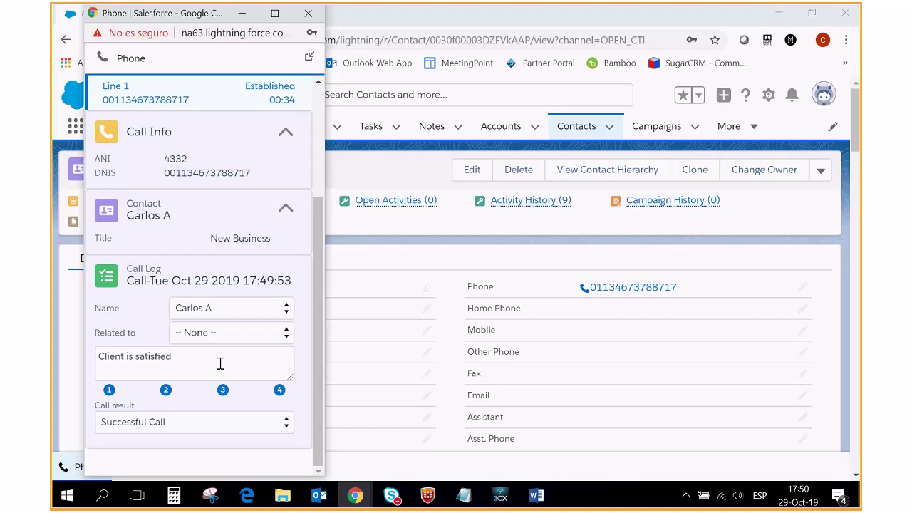
pyautogui.click(286, 426)
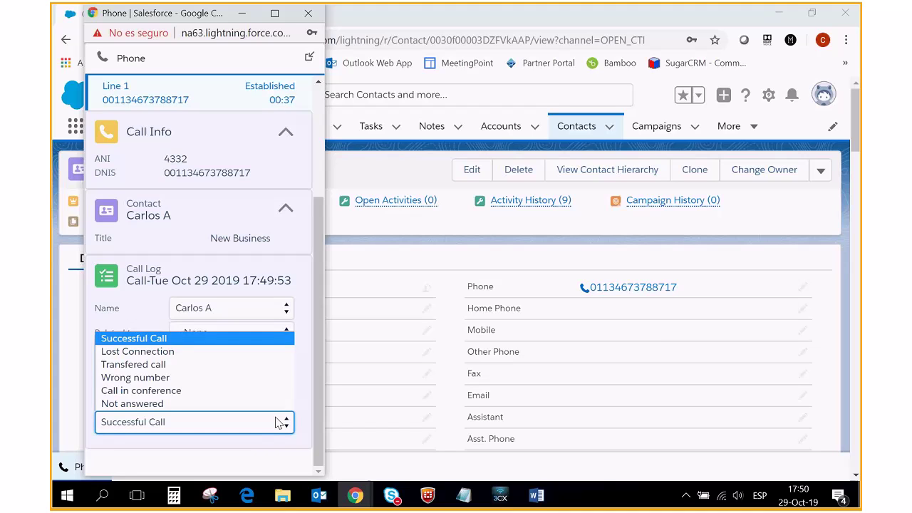
pyautogui.click(214, 352)
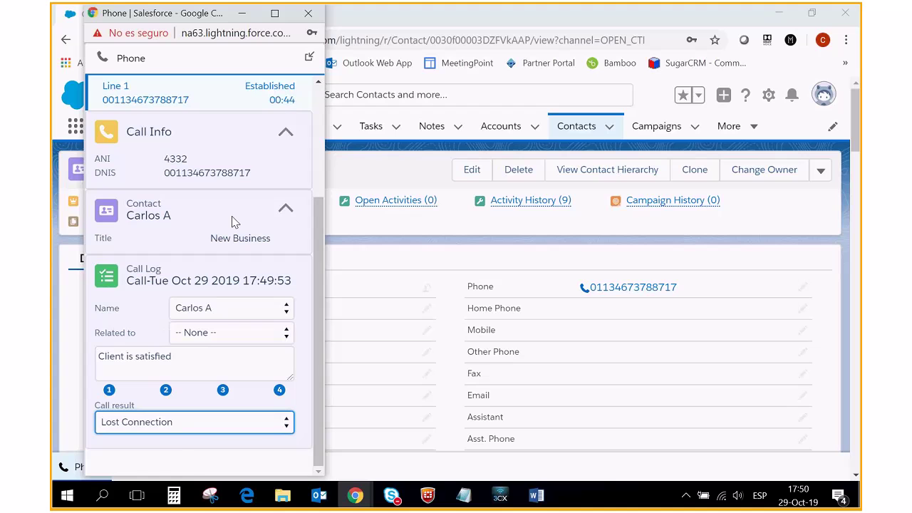
# Hang up the call on Line 1 and save its call log with Update Task
pyautogui.scroll(3, 226, 235)
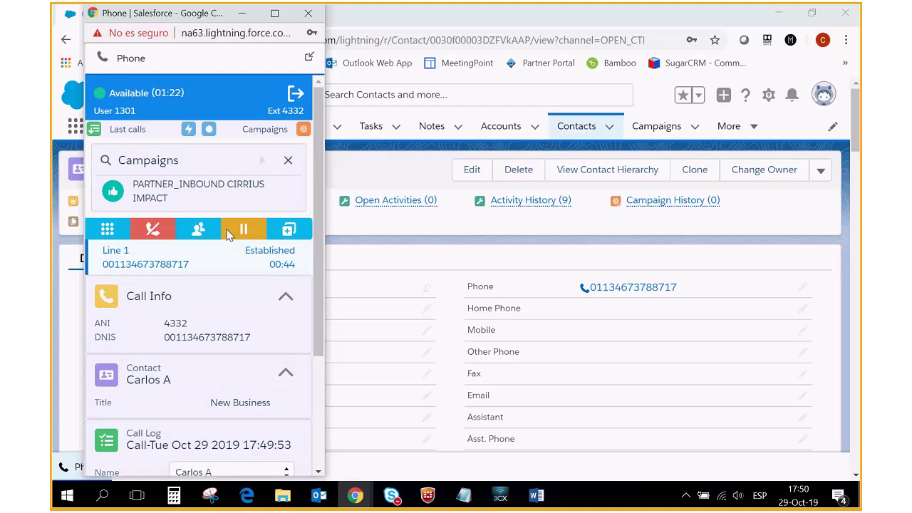
pyautogui.click(154, 238)
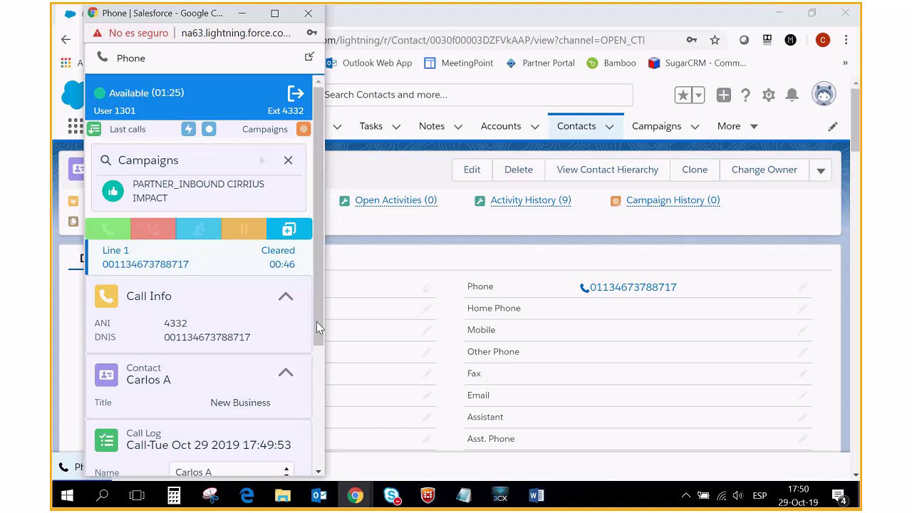
pyautogui.moveTo(319, 329); pyautogui.dragTo(324, 475)
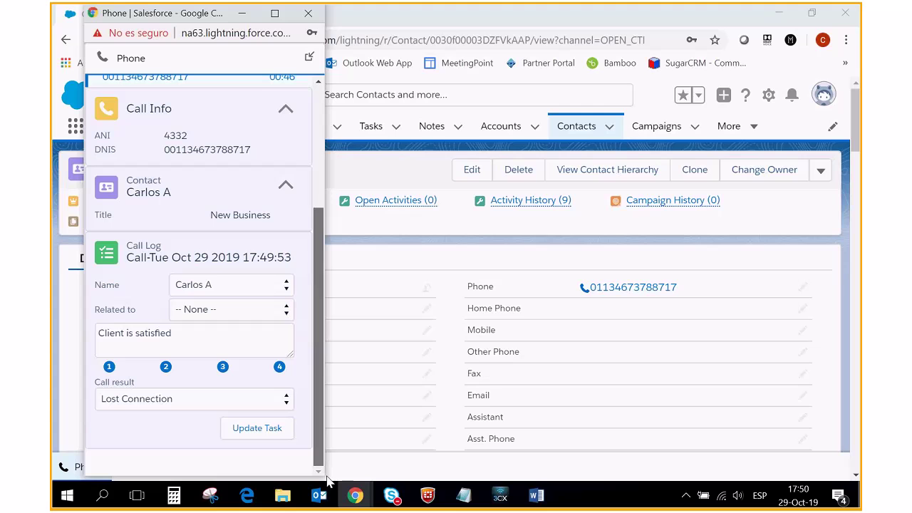
pyautogui.click(257, 433)
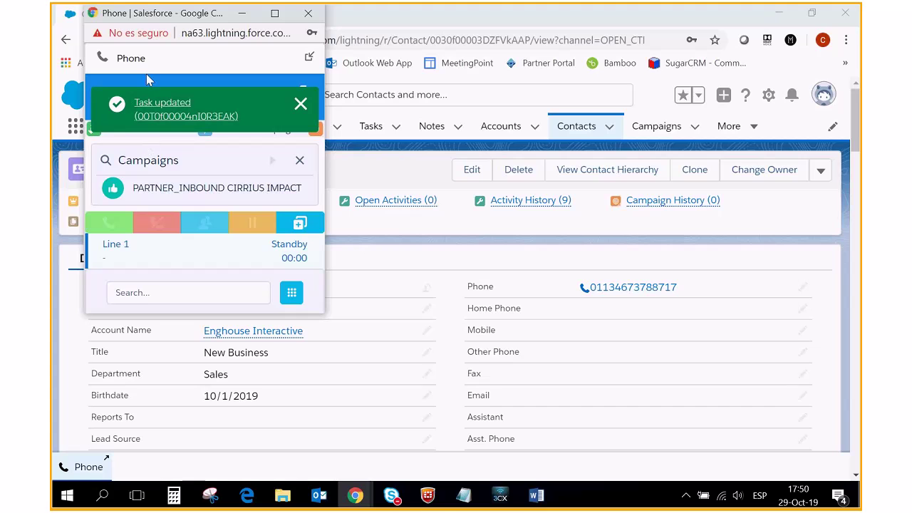
# Open the updated call task from the phone window's notification and dismiss that notification
pyautogui.click(174, 114)
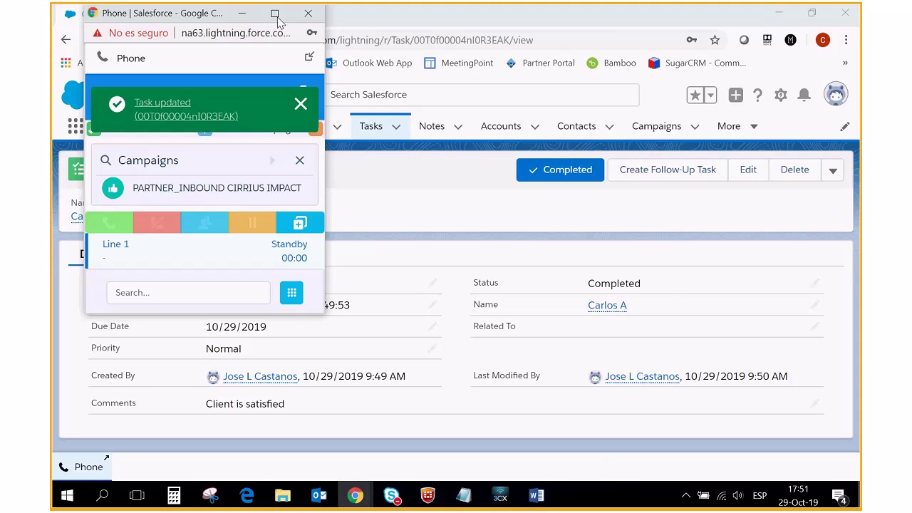
pyautogui.moveTo(206, 20); pyautogui.dragTo(201, 51)
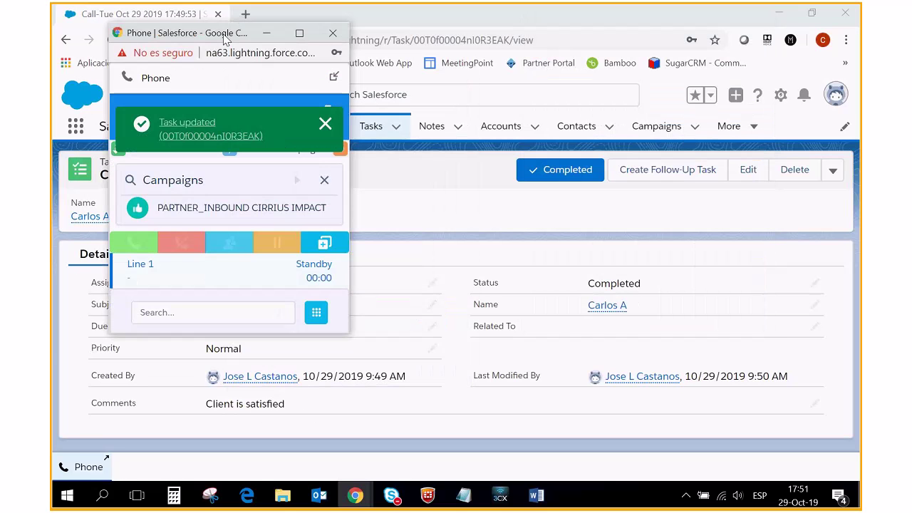
pyautogui.click(324, 124)
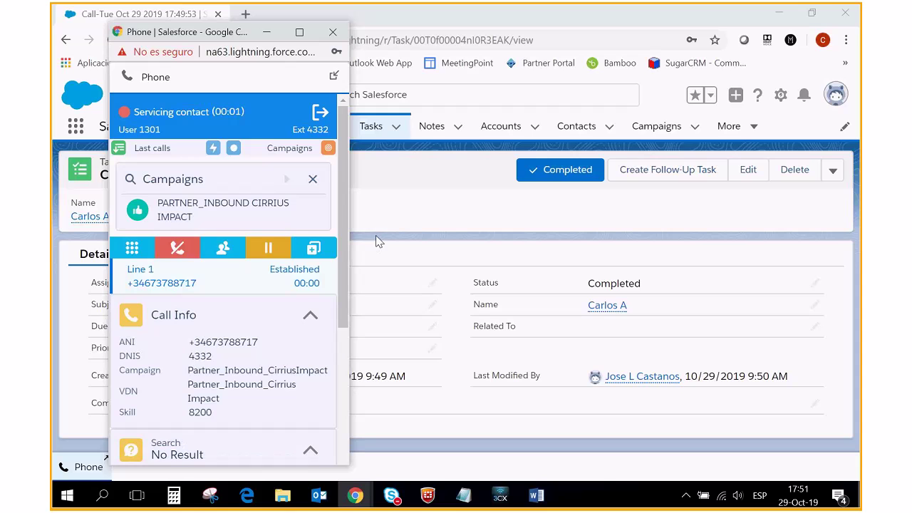
# Review the incoming call's information and set its call result to Personal information reviewed under the service category
pyautogui.moveTo(189, 342); pyautogui.dragTo(244, 424)
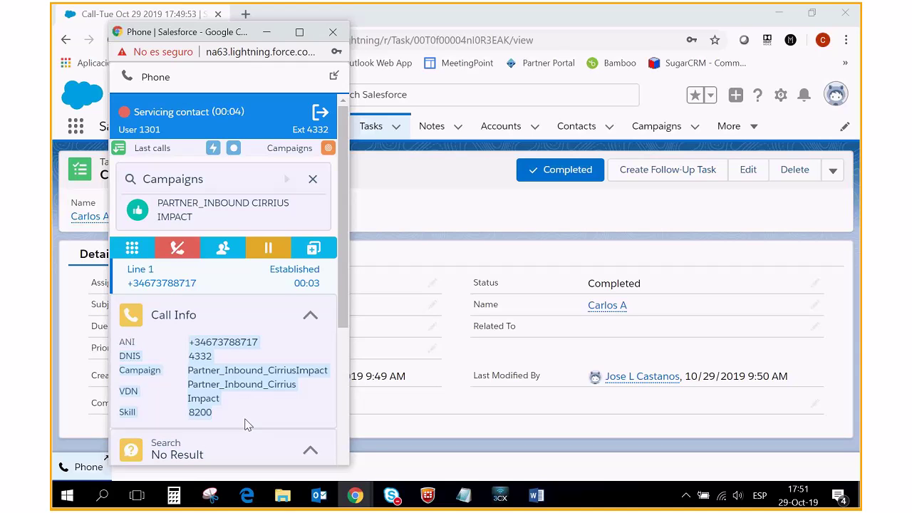
pyautogui.moveTo(344, 317); pyautogui.dragTo(347, 443)
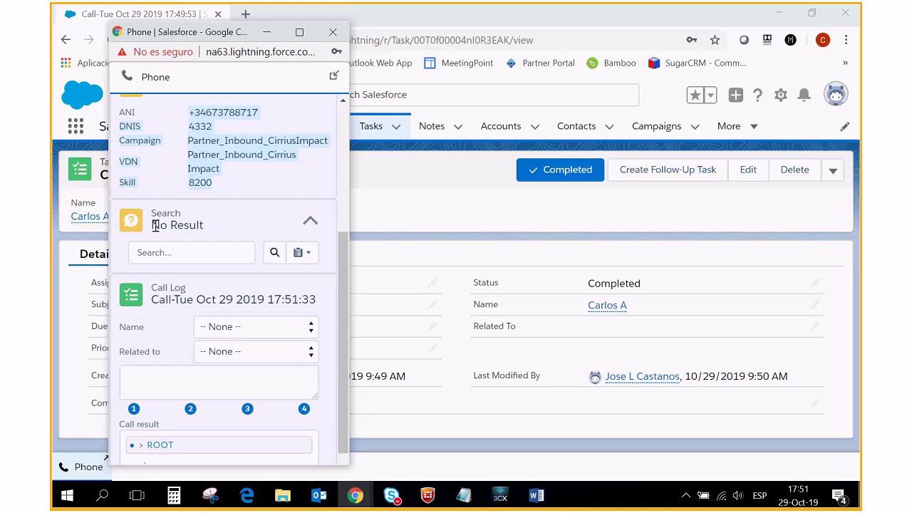
pyautogui.moveTo(151, 299); pyautogui.dragTo(325, 308)
pyautogui.scroll(-1, 324, 309)
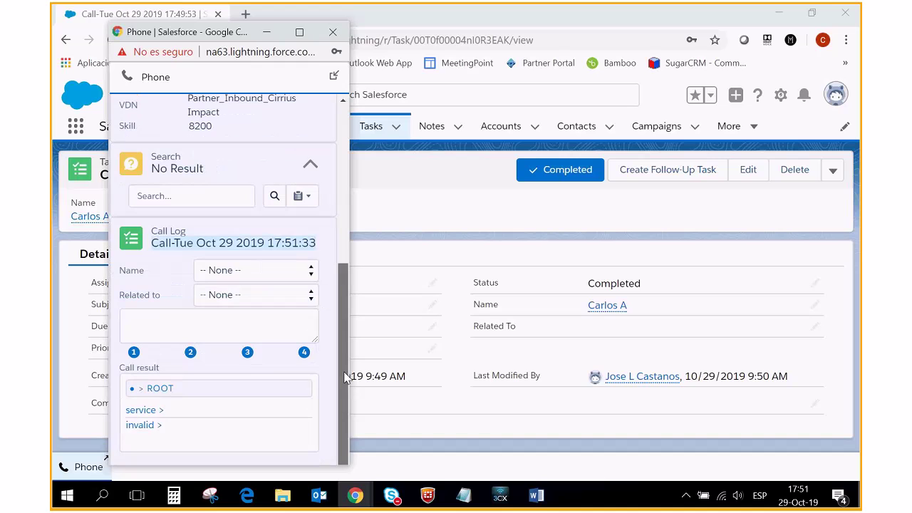
pyautogui.click(147, 410)
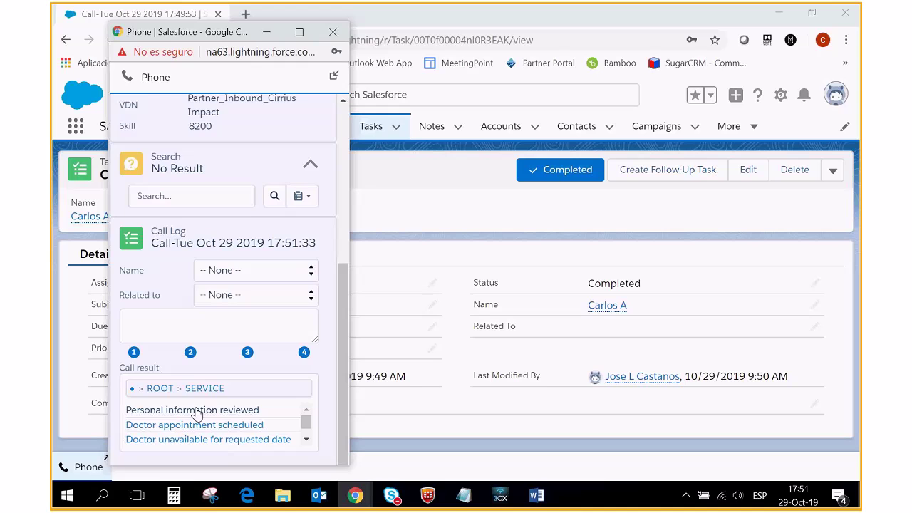
pyautogui.scroll(5, 339, 342)
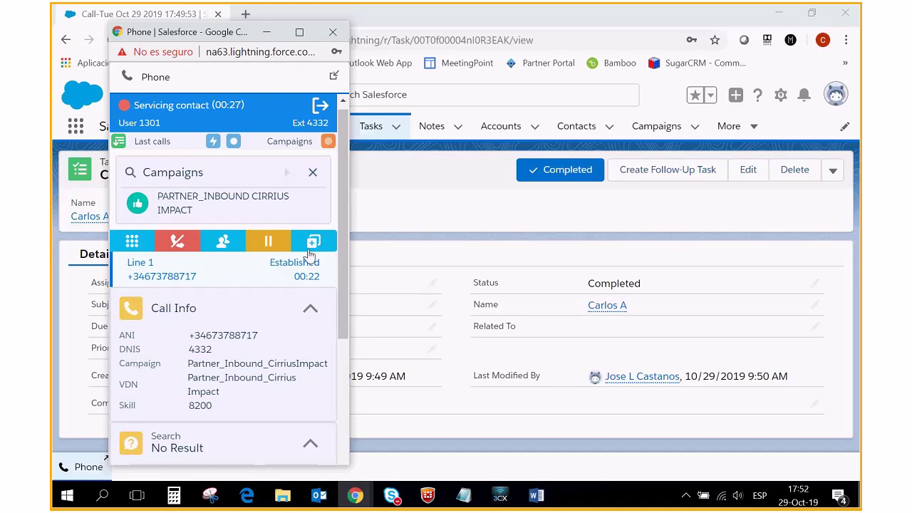
# Show the keypad for the active call and view the multi-line transfer options without transferring
pyautogui.click(132, 241)
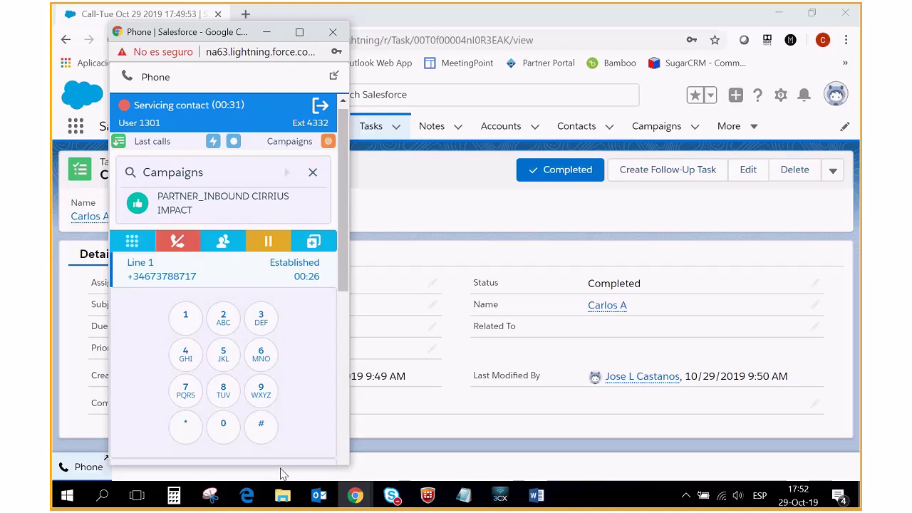
pyautogui.click(224, 243)
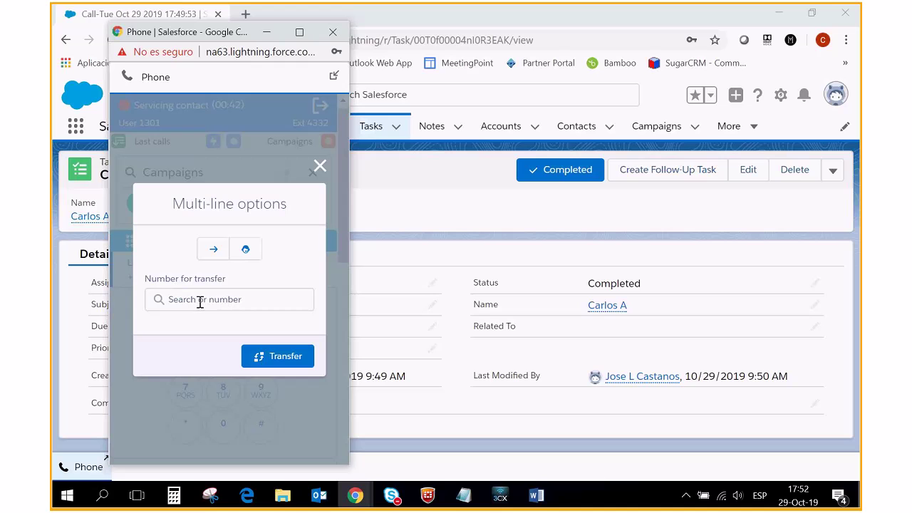
pyautogui.click(319, 168)
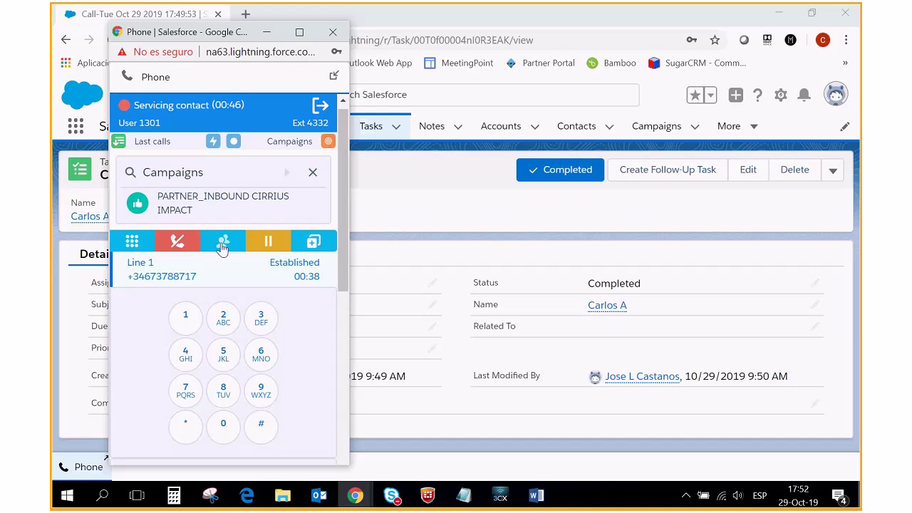
# Put the Line 1 call on hold and resume it, and add a second line
pyautogui.click(269, 246)
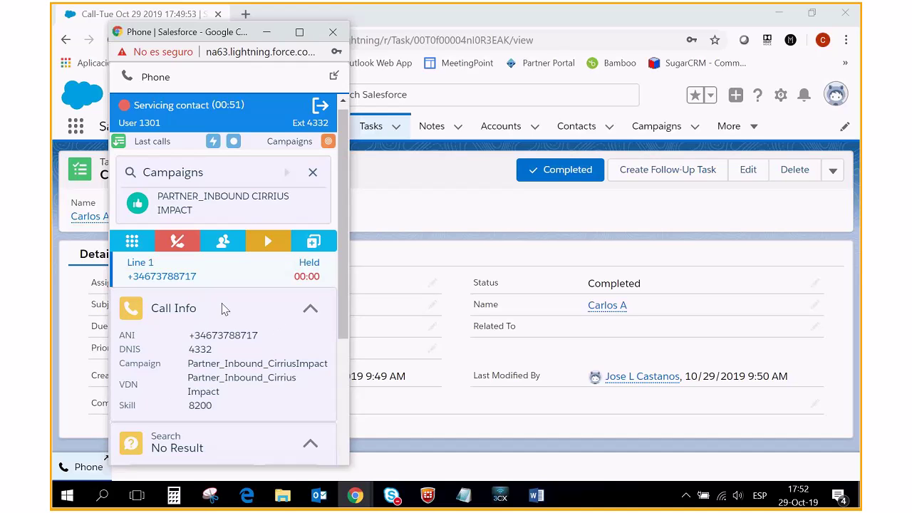
pyautogui.click(270, 246)
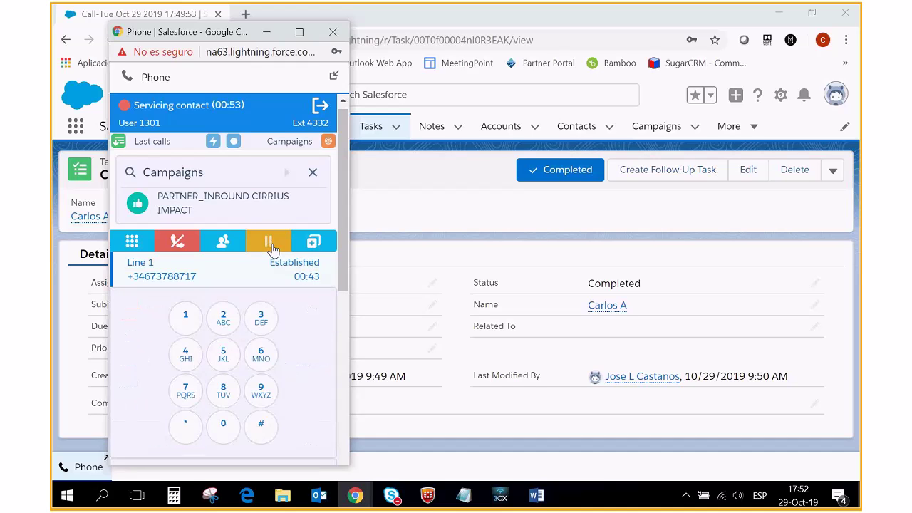
pyautogui.click(313, 242)
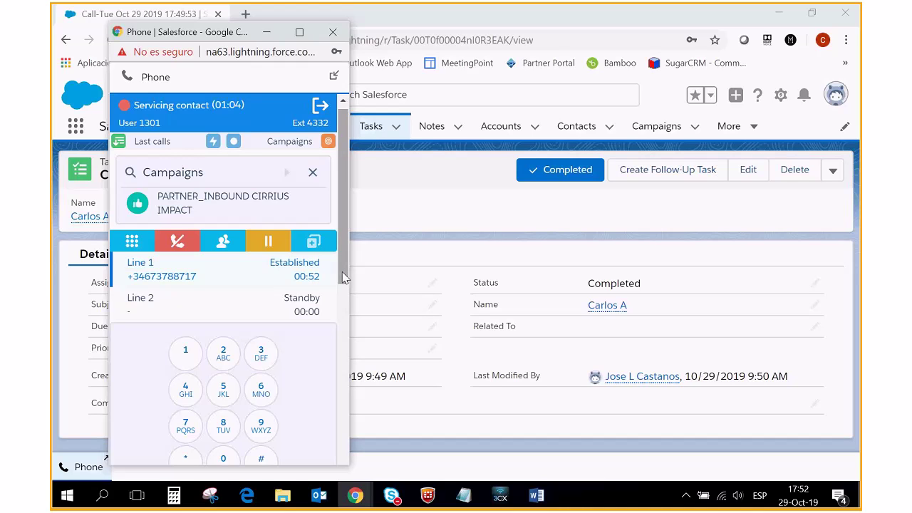
# Continue recording the active call and hang up Line 1
pyautogui.click(234, 143)
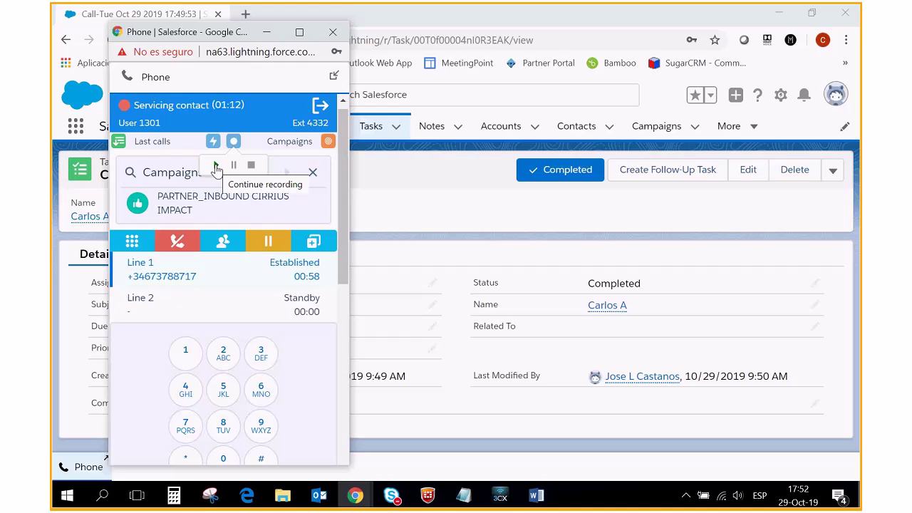
pyautogui.click(217, 166)
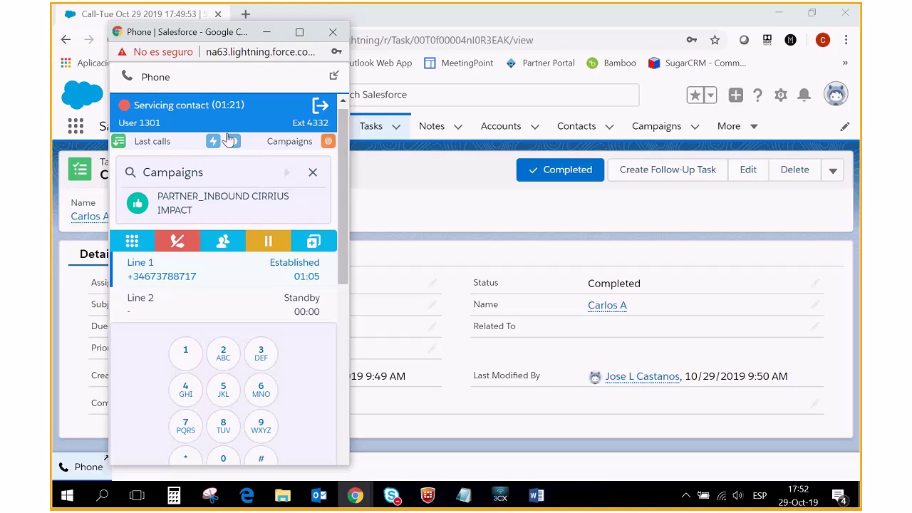
pyautogui.click(177, 243)
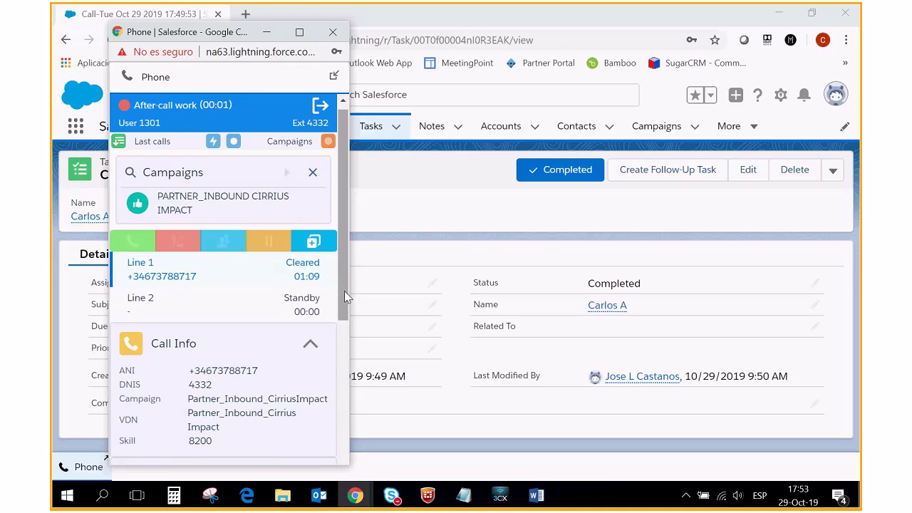
# Add the second preset comment, "Needs to think", to the call log and finish the transaction
pyautogui.moveTo(344, 291); pyautogui.dragTo(362, 476)
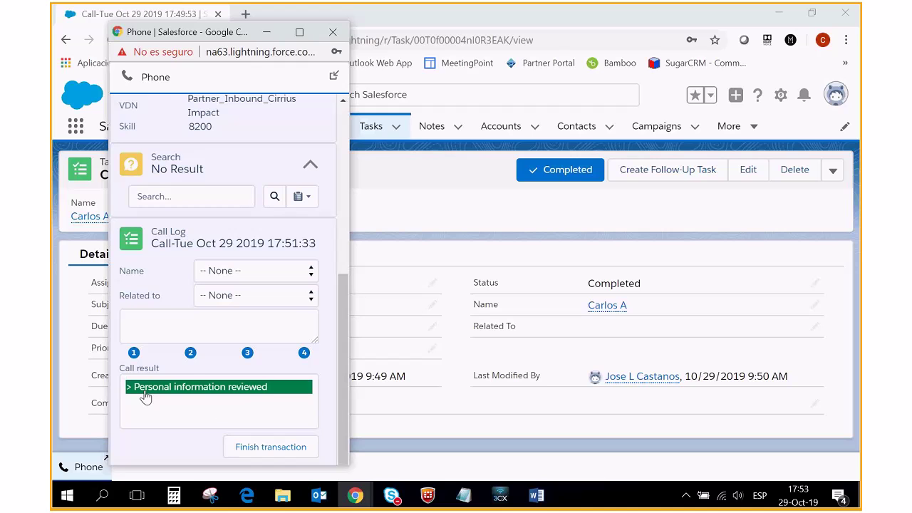
pyautogui.click(190, 353)
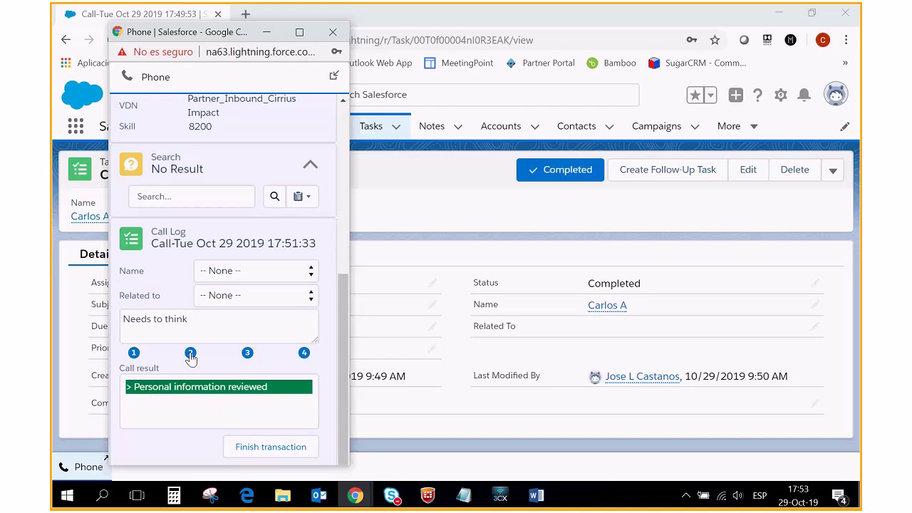
pyautogui.click(265, 448)
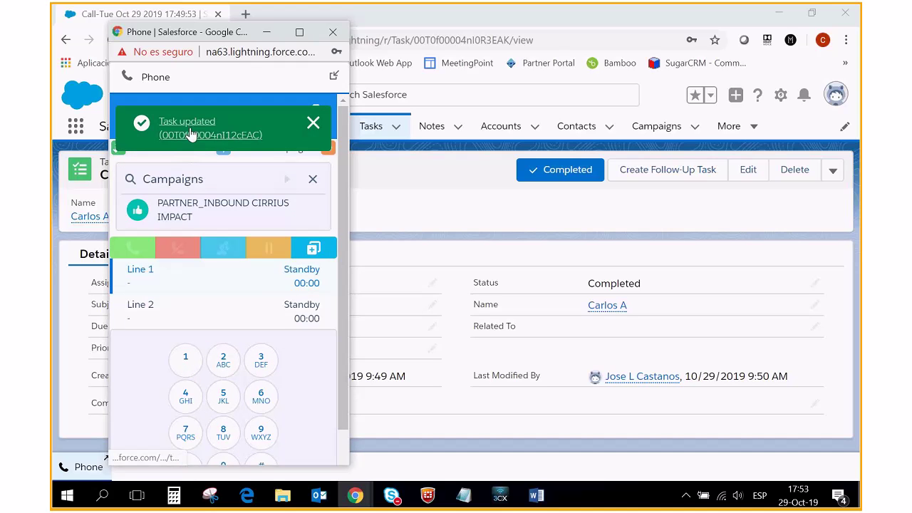
# Open the inbound call's updated task from its notification, check its details behind the phone window and dismiss the notification
pyautogui.click(192, 136)
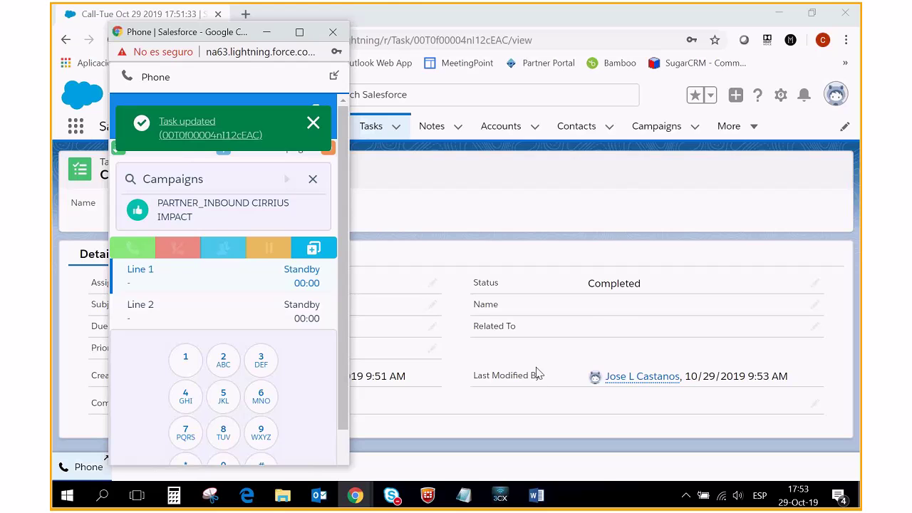
pyautogui.moveTo(254, 28); pyautogui.dragTo(567, 28)
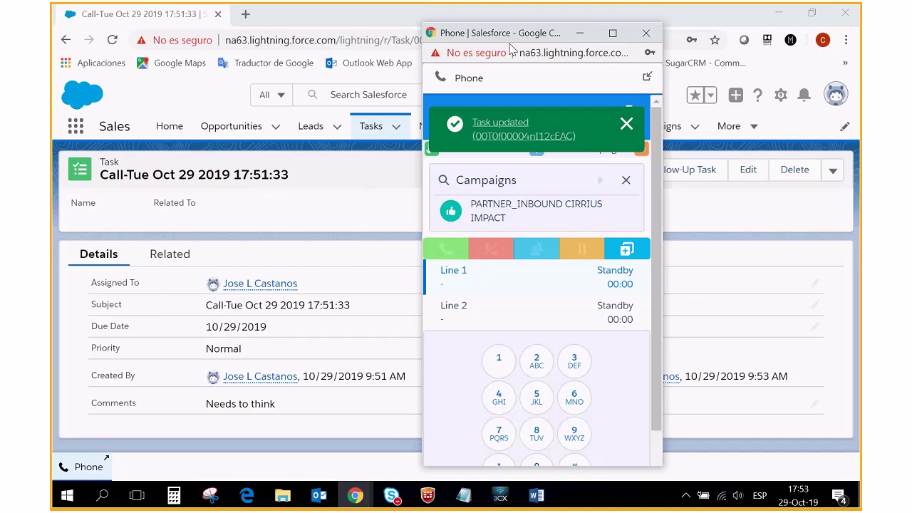
pyautogui.moveTo(509, 33); pyautogui.dragTo(205, 38)
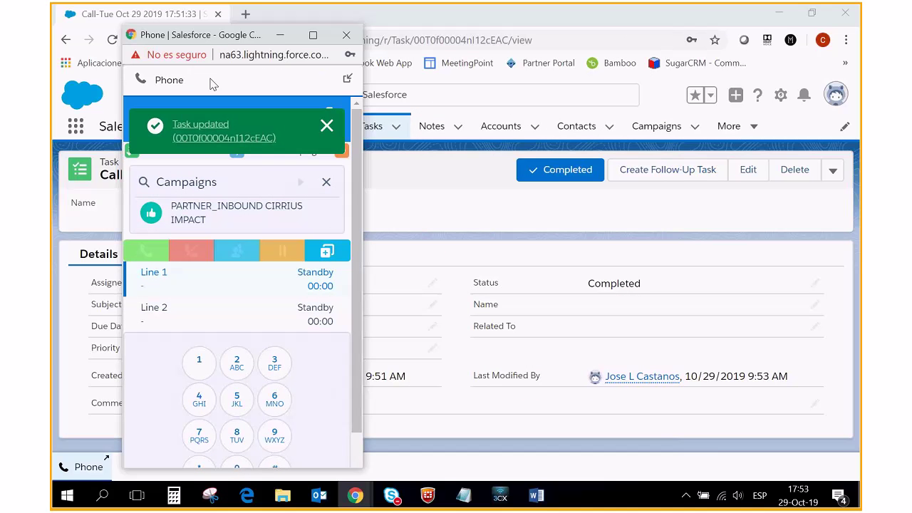
pyautogui.click(325, 129)
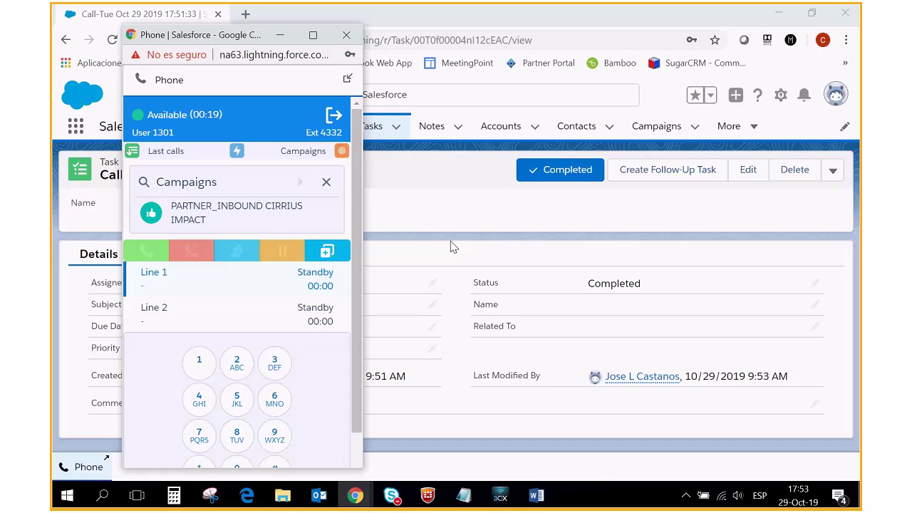
# Open the first recently viewed contact, check the Call-Tue Oct 29 2019 17:49:53 entry in its Activity History and return to the contact
pyautogui.click(582, 132)
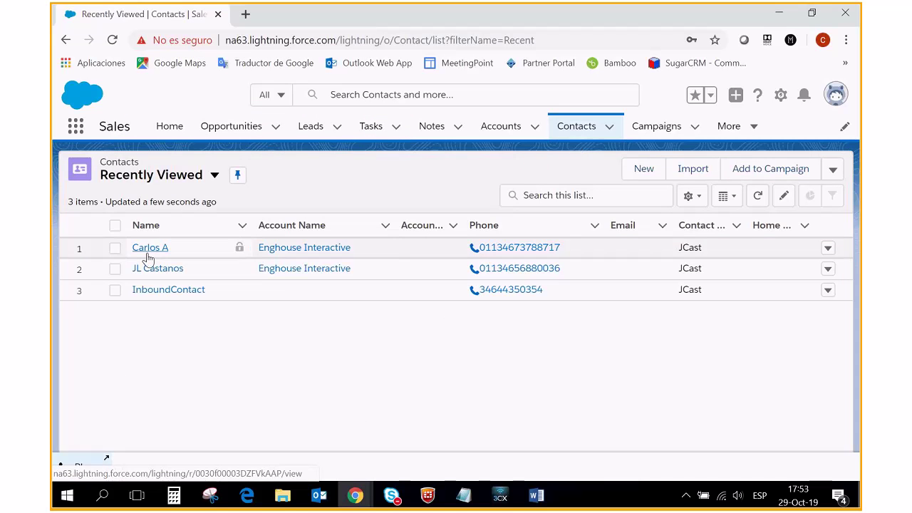
pyautogui.click(146, 248)
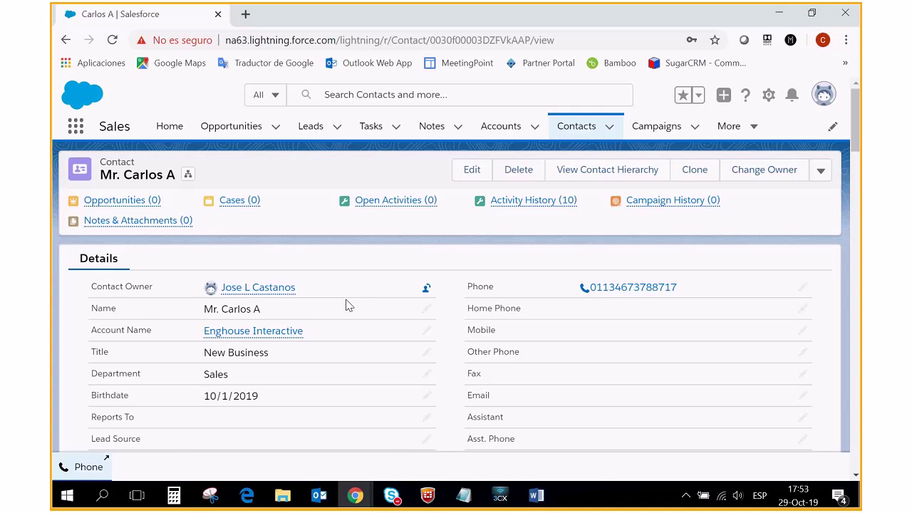
pyautogui.scroll(-3, 383, 363)
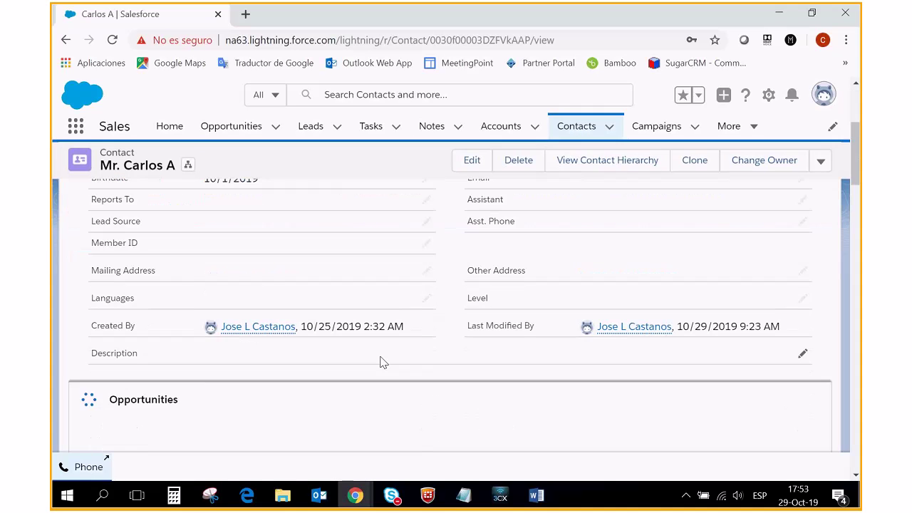
pyautogui.scroll(-3, 383, 363)
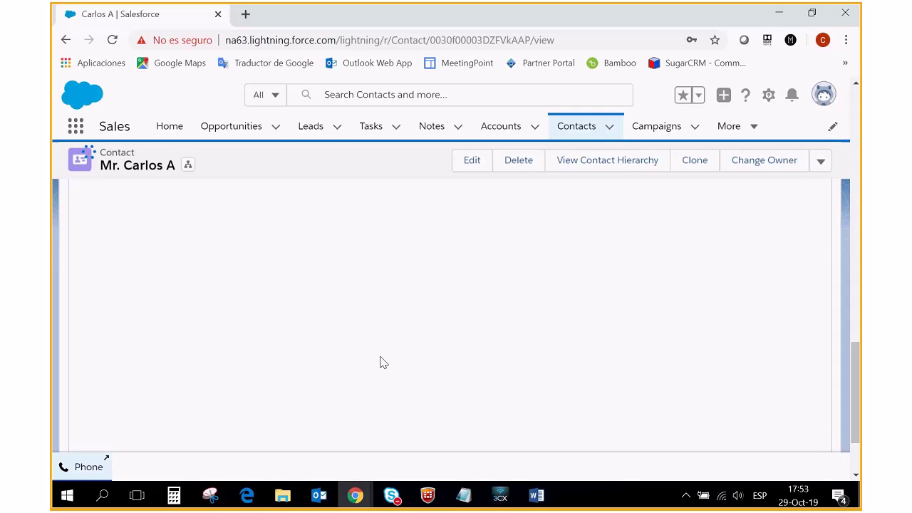
pyautogui.scroll(-3, 380, 357)
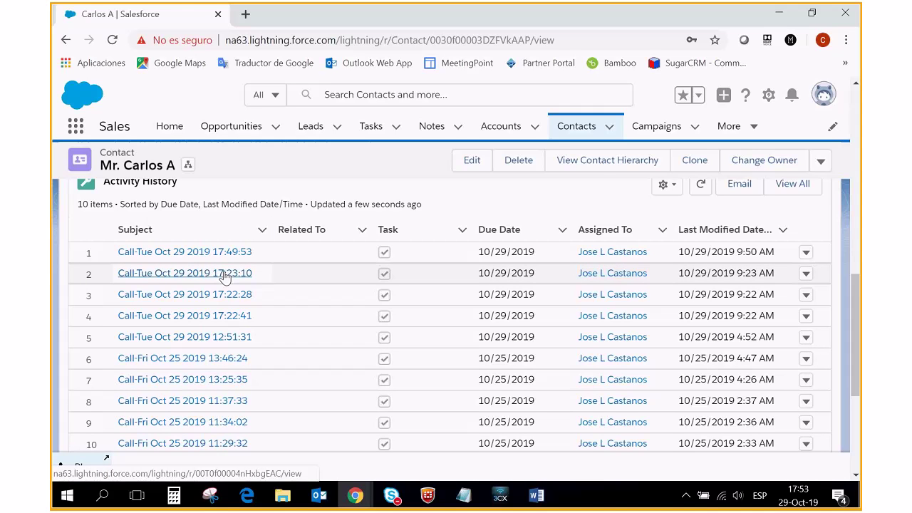
pyautogui.click(227, 253)
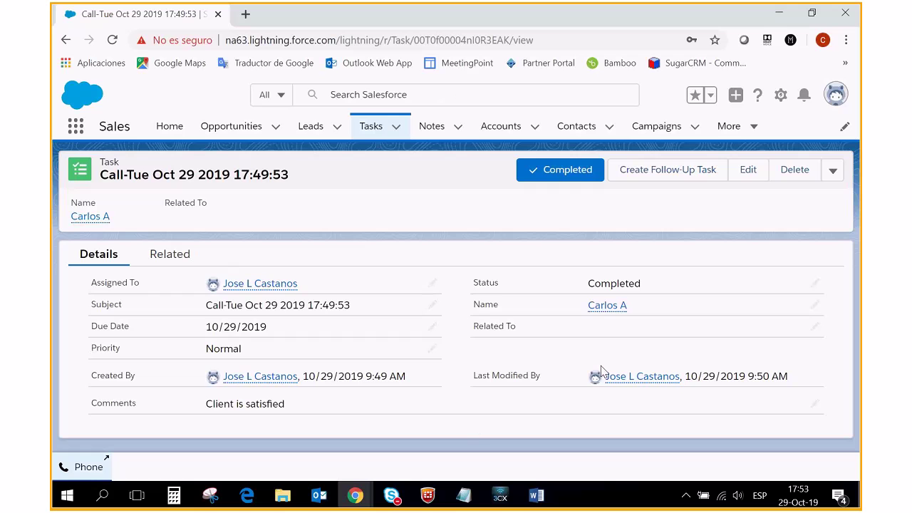
pyautogui.click(67, 40)
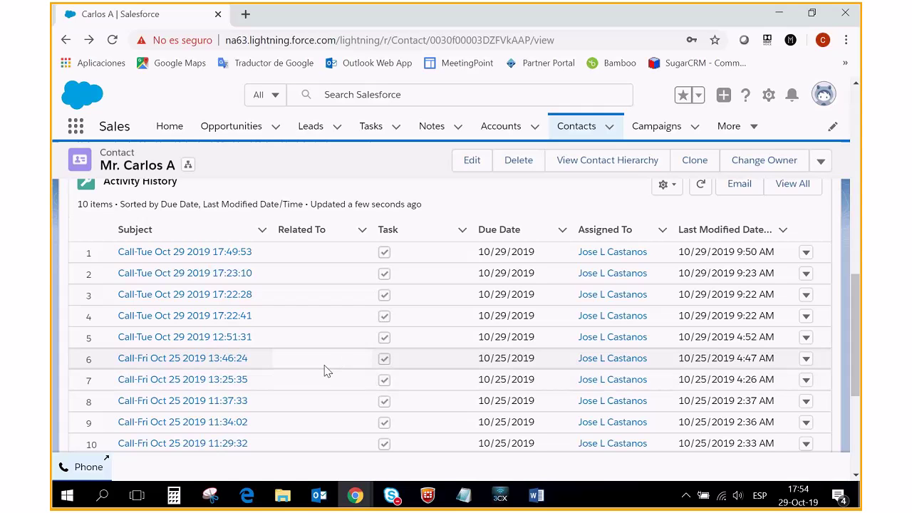
# Bring the phone window back to the front and look over its lines and keypad
pyautogui.moveTo(362, 504)
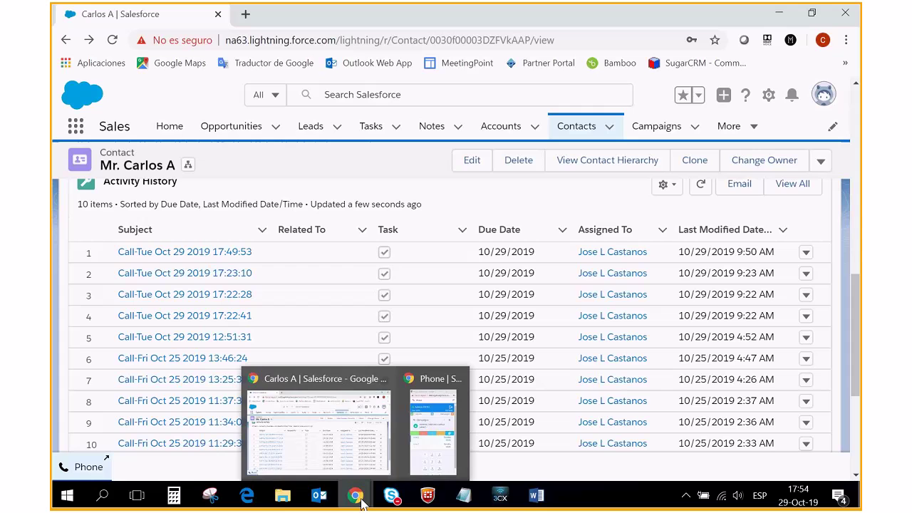
pyautogui.click(432, 427)
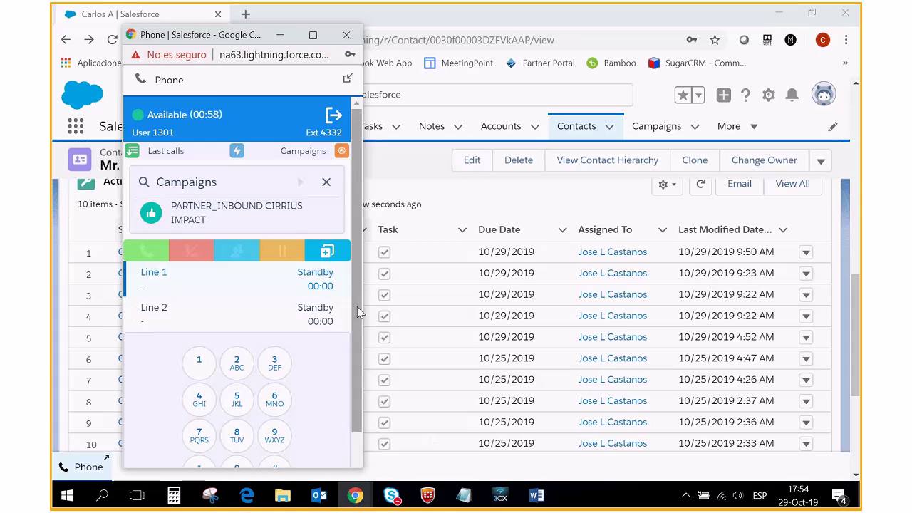
pyautogui.moveTo(356, 306); pyautogui.dragTo(358, 363)
pyautogui.scroll(-2, 358, 363)
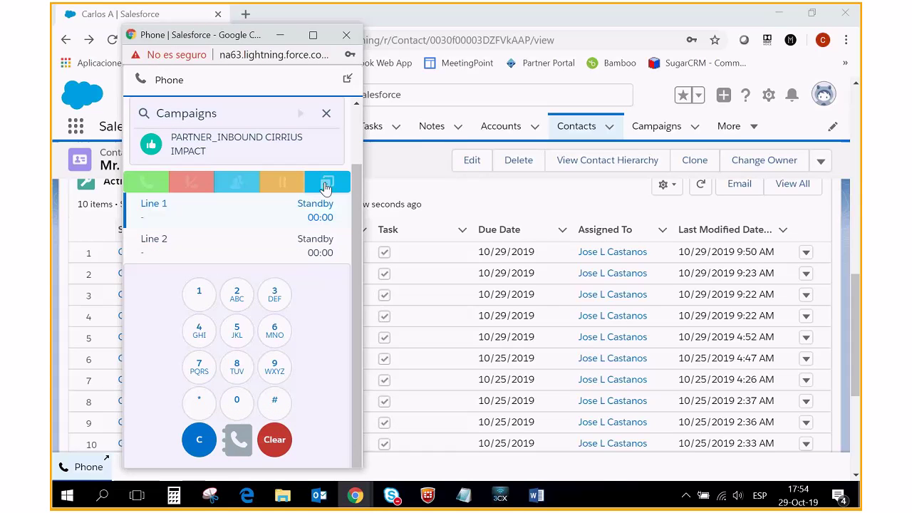
pyautogui.scroll(3, 325, 187)
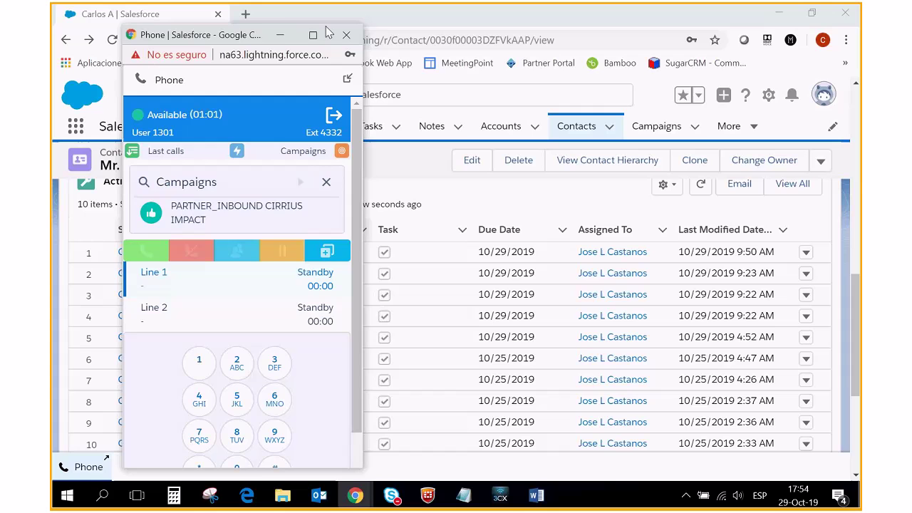
# Minimize the phone window and open Salesforce Setup
pyautogui.click(280, 34)
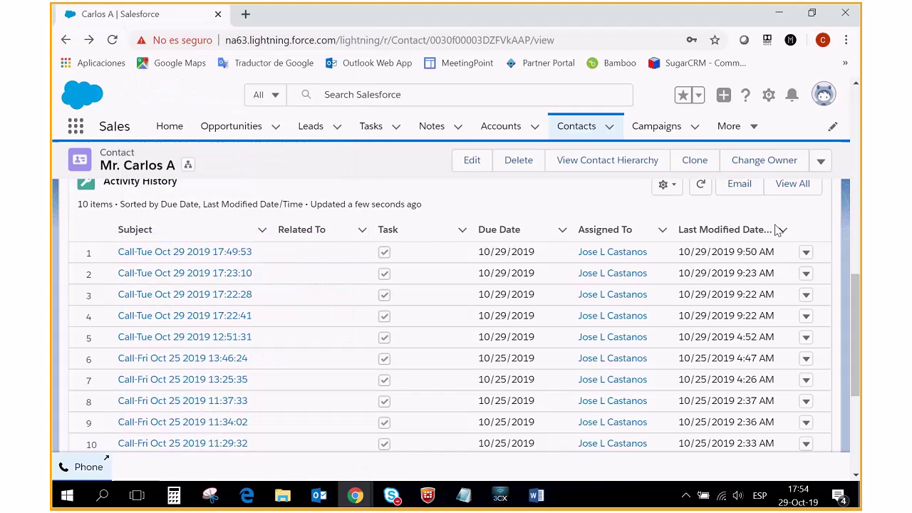
pyautogui.click(770, 97)
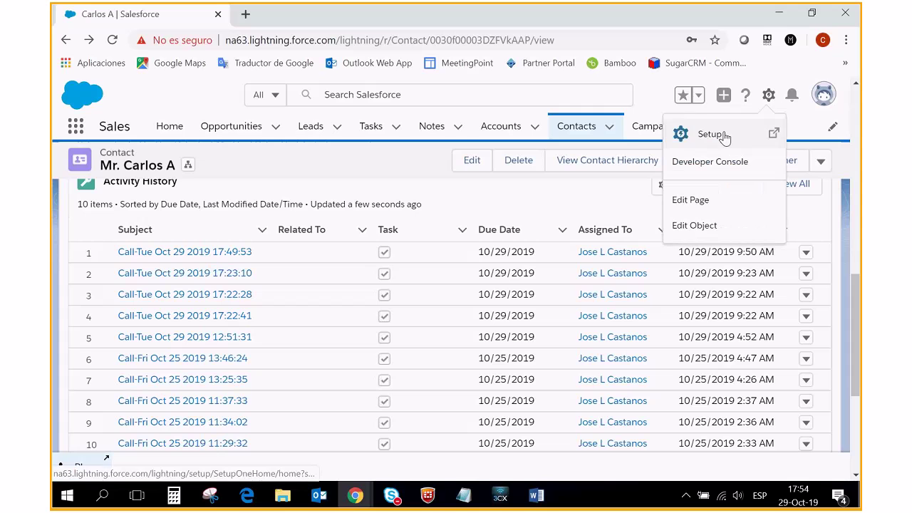
pyautogui.click(713, 135)
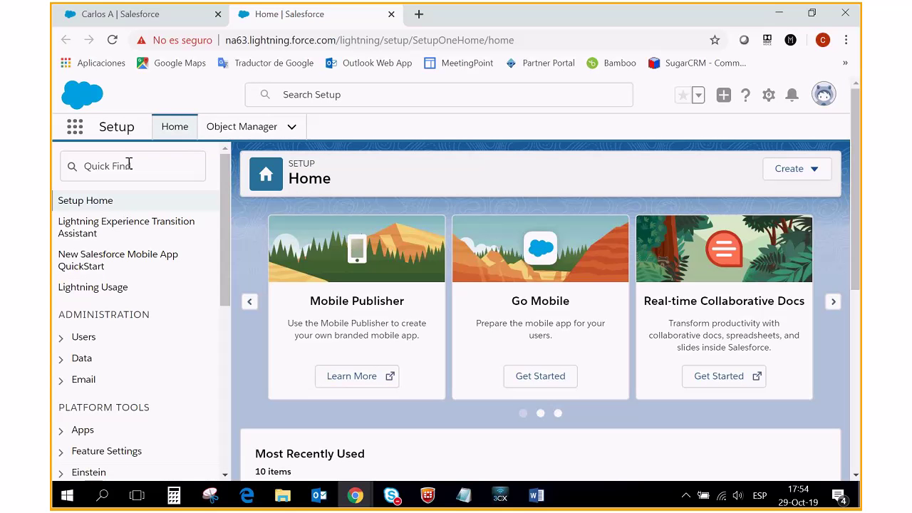
# Find Installed Packages by searching Setup for "packa" and open the configuration of the thinkConnect package
pyautogui.click(128, 165)
pyautogui.write('packa')
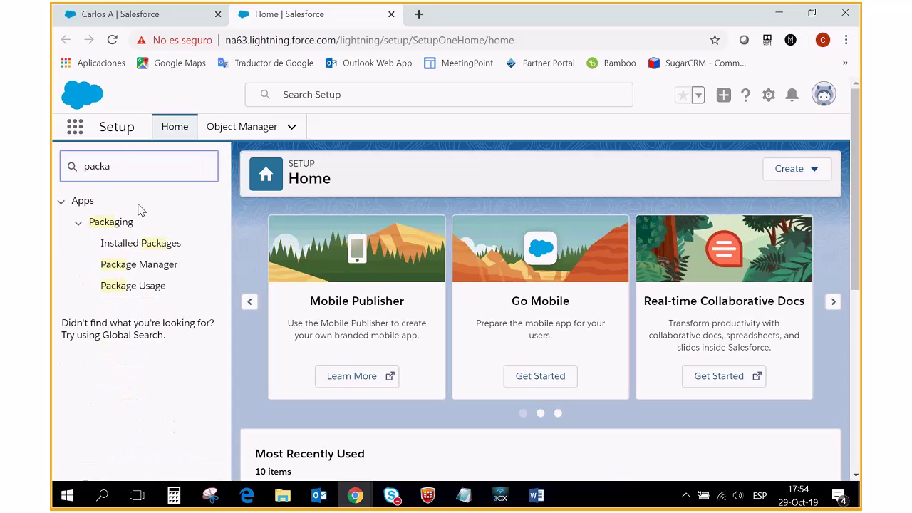
pyautogui.click(148, 247)
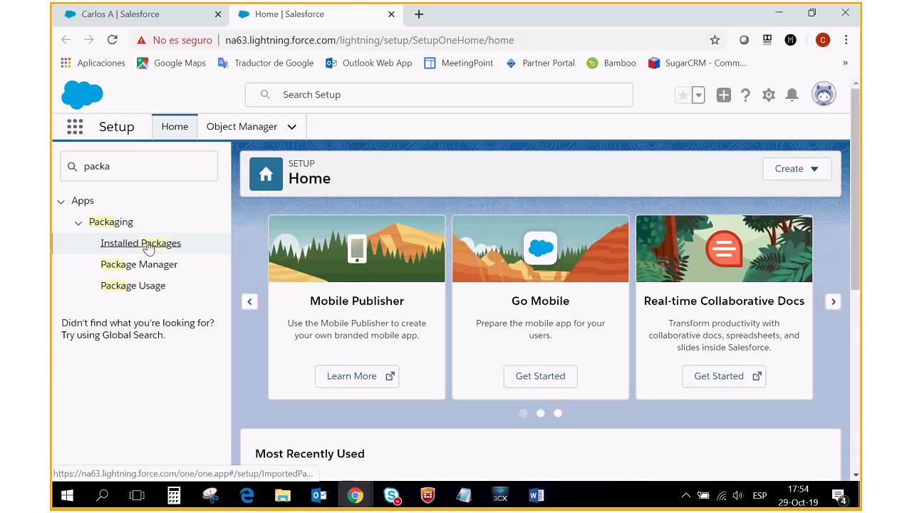
pyautogui.click(148, 246)
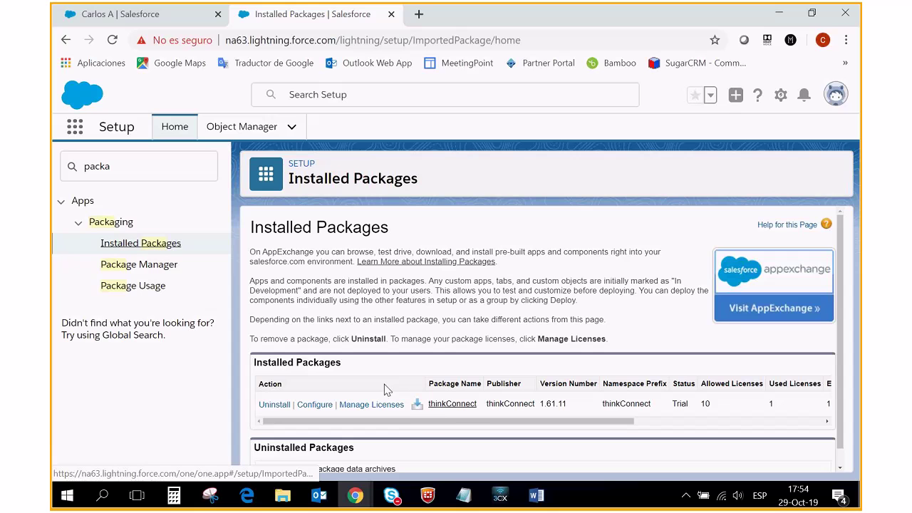
pyautogui.click(317, 406)
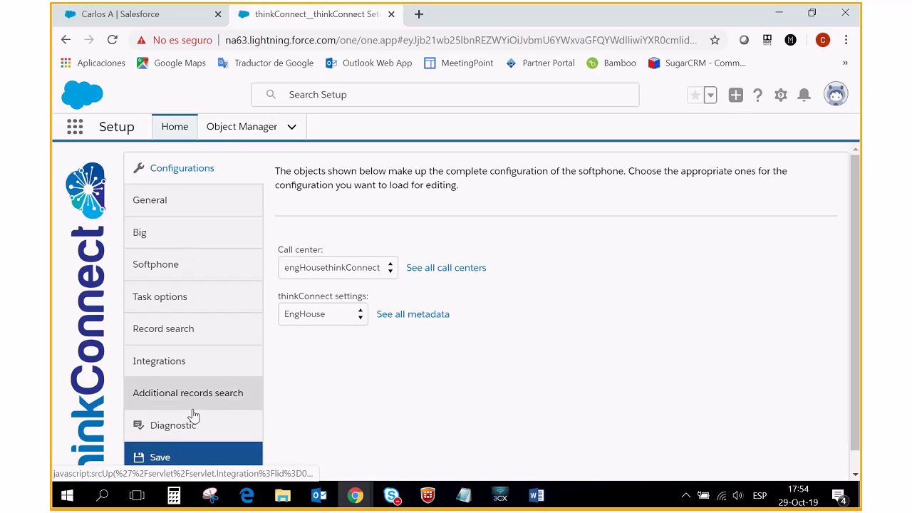
# Review the Softphone settings, from the enabled functions through autologin, notifications and number dialing to the not ready reasons
pyautogui.click(189, 275)
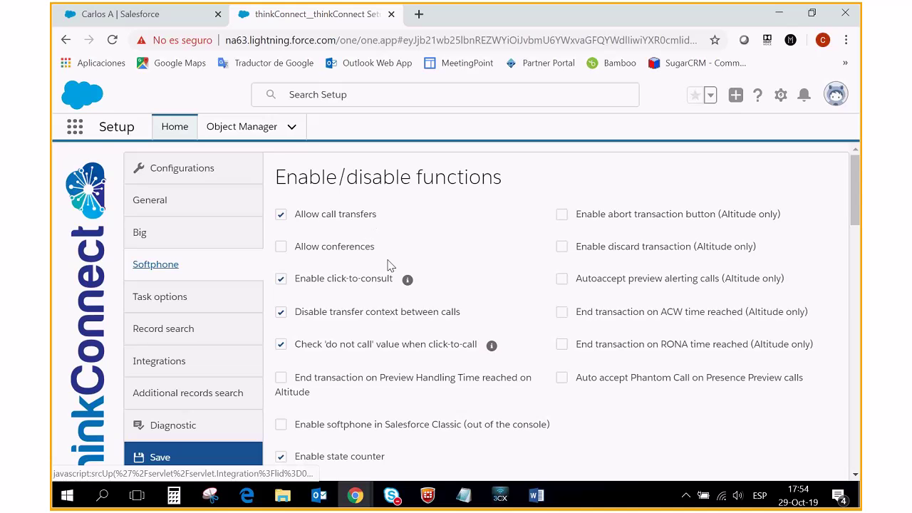
pyautogui.scroll(-3, 404, 334)
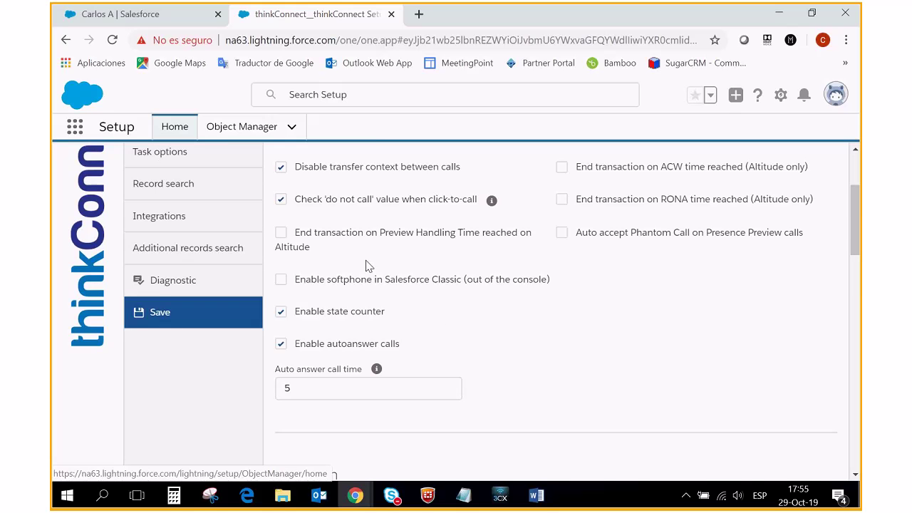
pyautogui.scroll(-4, 366, 265)
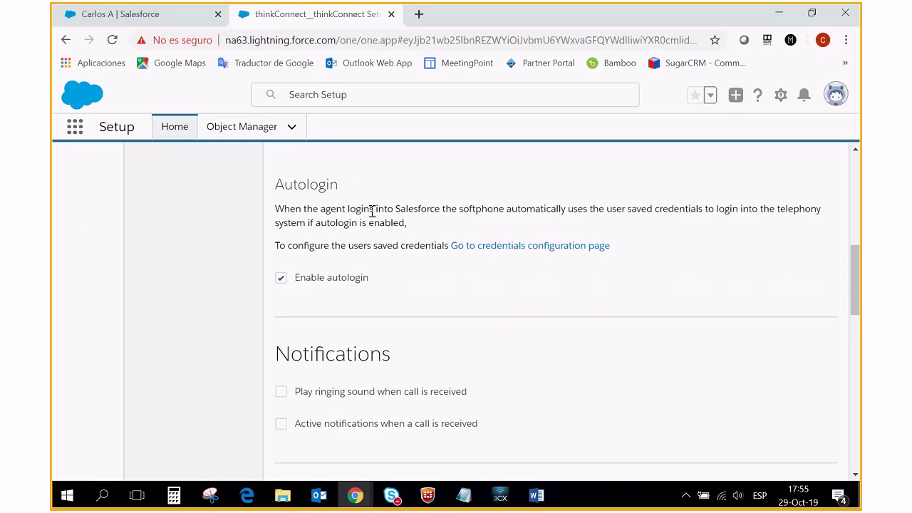
pyautogui.scroll(-2, 397, 244)
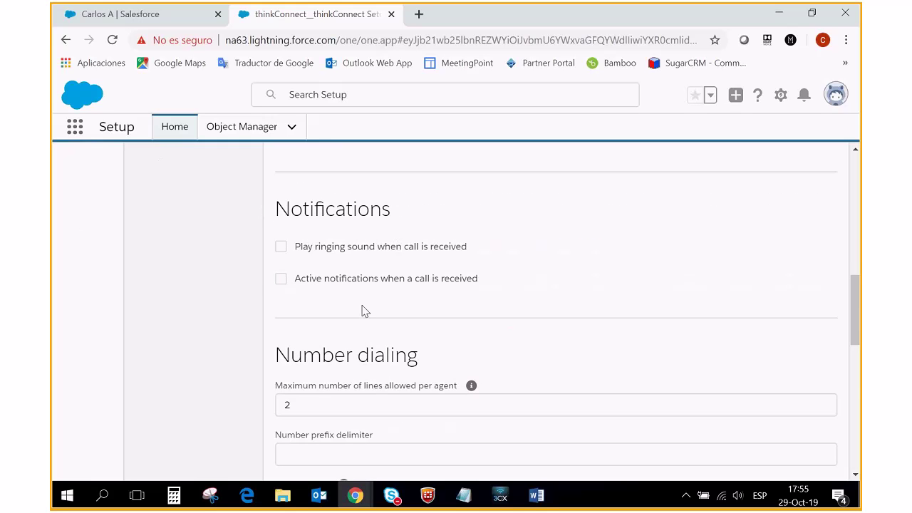
pyautogui.scroll(-3, 424, 346)
pyautogui.scroll(-2, 428, 344)
pyautogui.scroll(-3, 437, 351)
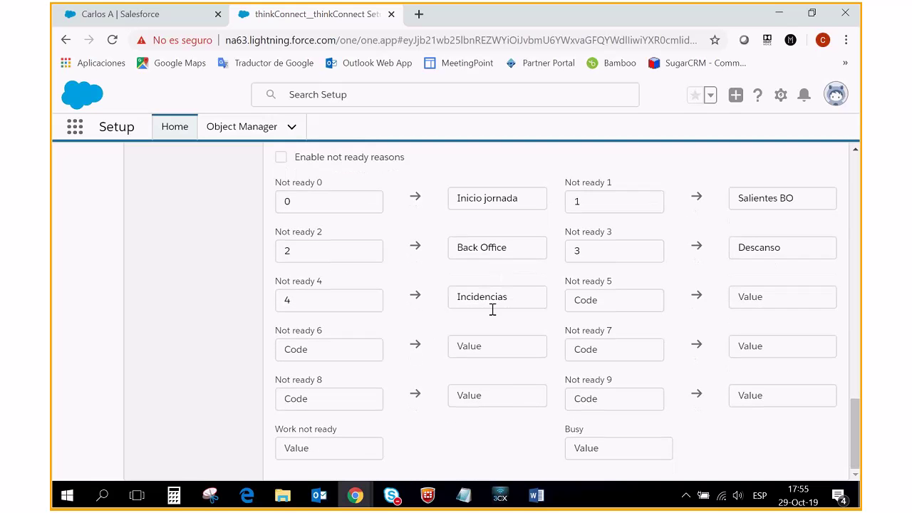
pyautogui.scroll(15, 470, 342)
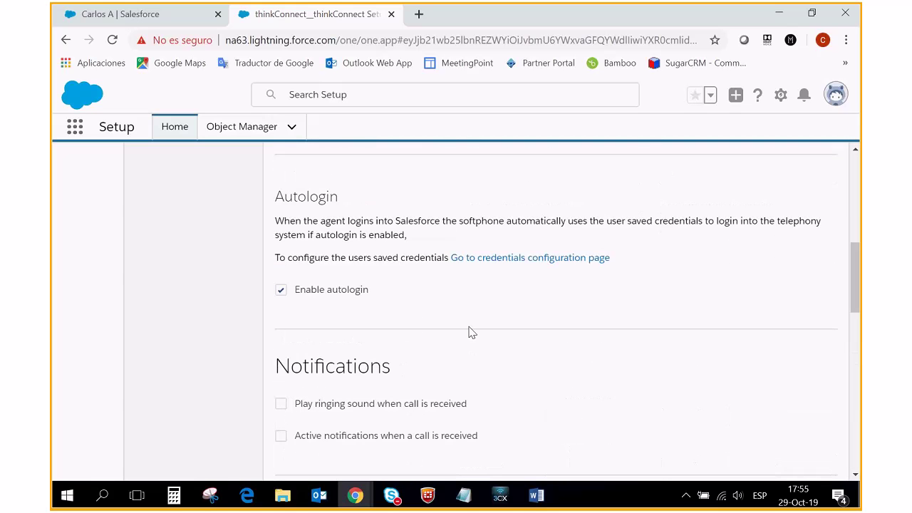
# Review the Task options, including the call log settings, task defaults, call result options and task comment options
pyautogui.click(154, 296)
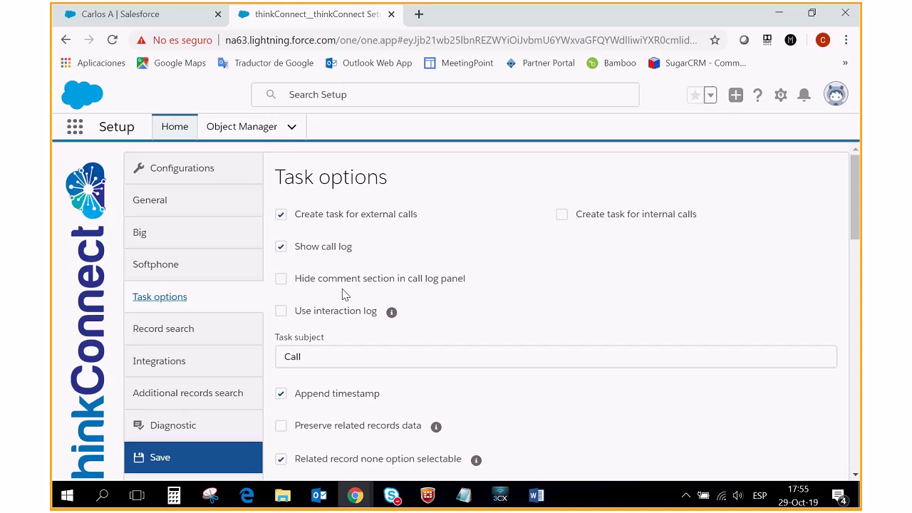
pyautogui.scroll(-3, 446, 297)
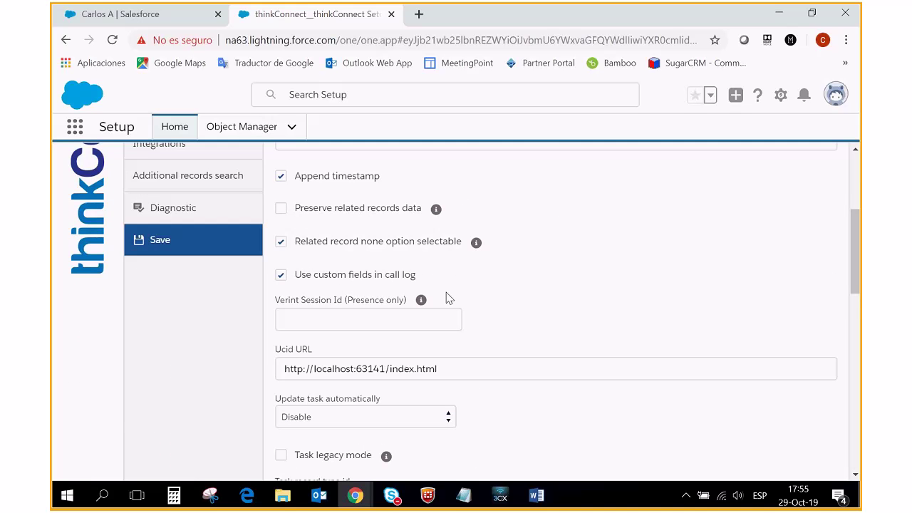
pyautogui.scroll(-4, 448, 298)
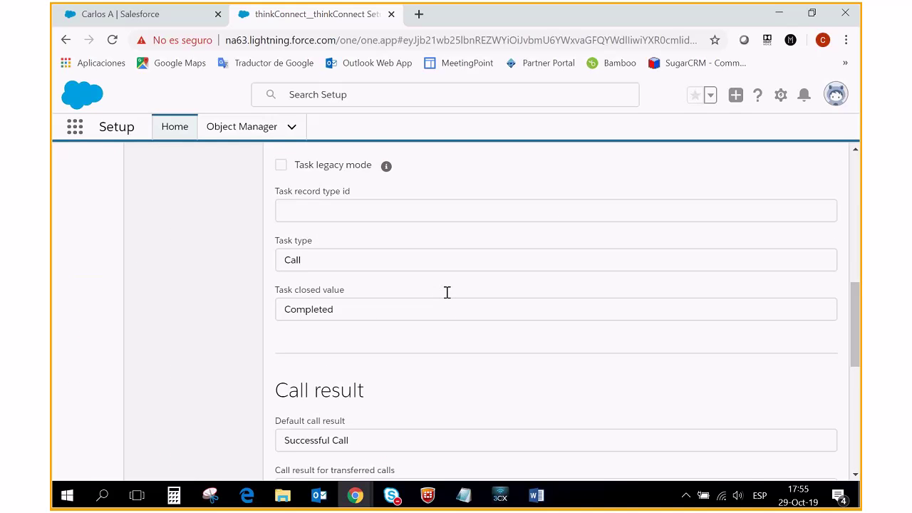
pyautogui.scroll(-3, 446, 292)
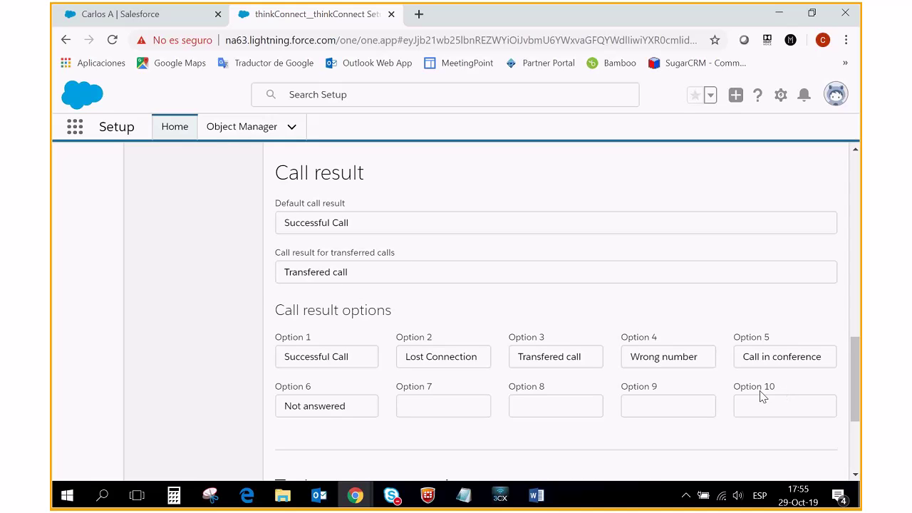
pyautogui.scroll(-3, 375, 335)
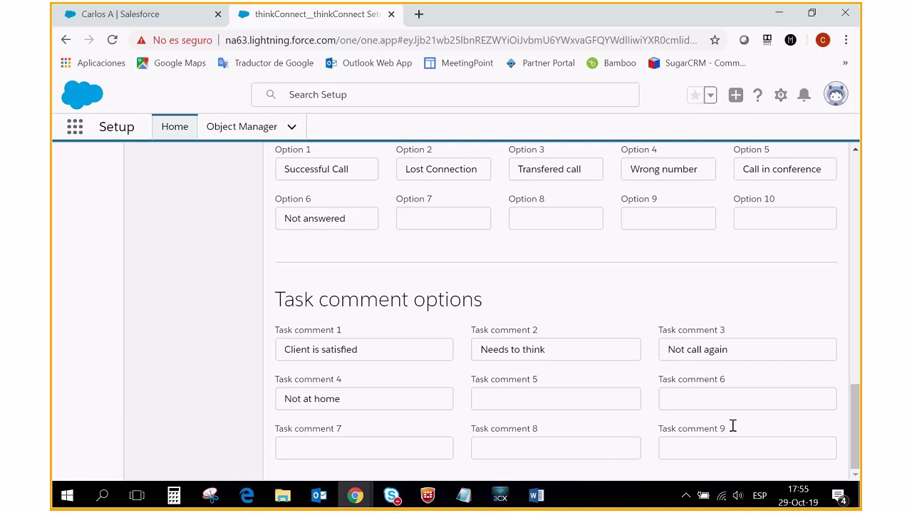
pyautogui.scroll(8, 557, 439)
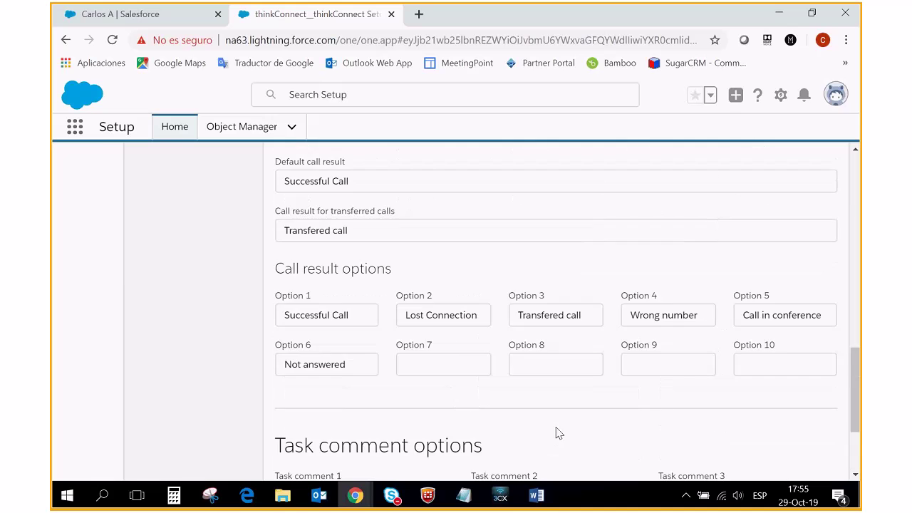
pyautogui.scroll(3, 555, 416)
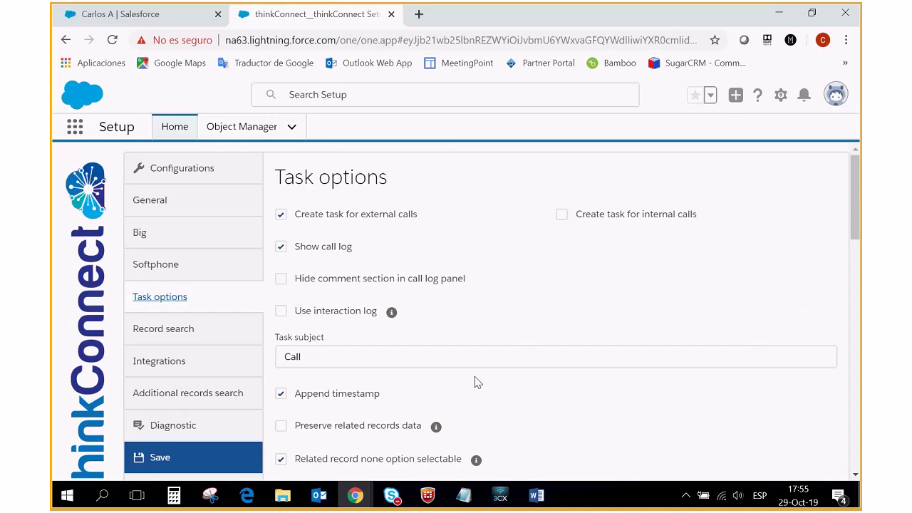
# Review the Record search settings, covering the no results panel, search by UUI, new record creation per object and UUI parameters
pyautogui.click(164, 330)
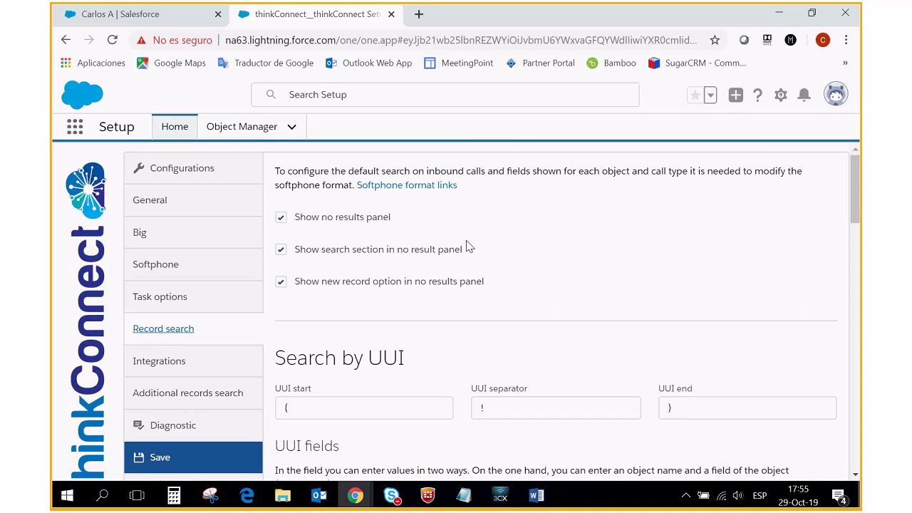
pyautogui.scroll(-1, 433, 234)
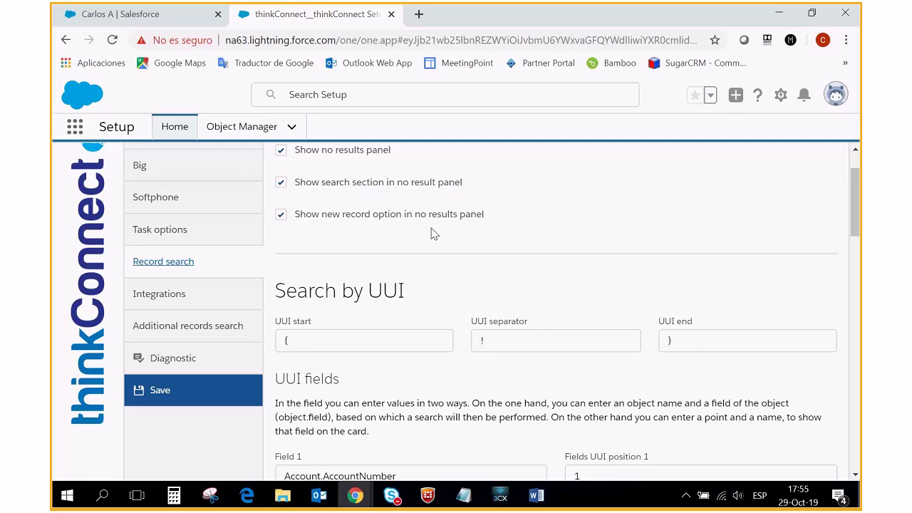
pyautogui.scroll(-1, 432, 234)
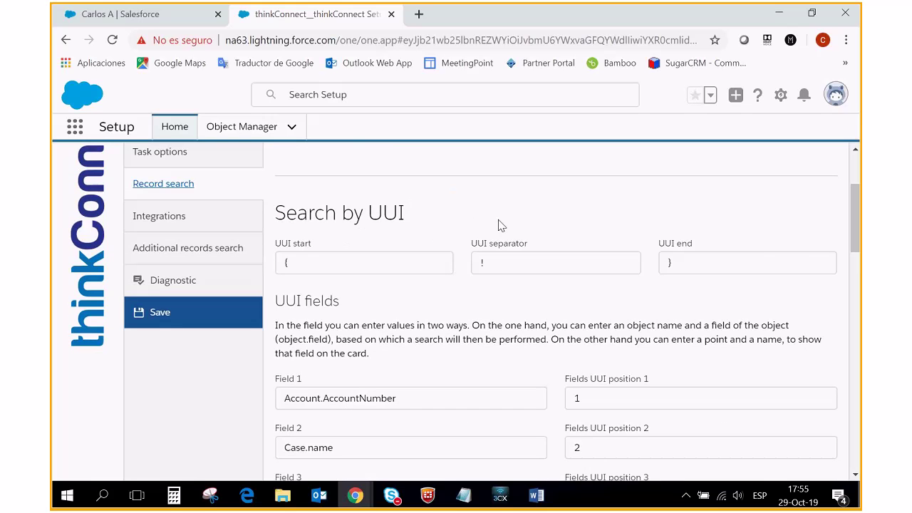
pyautogui.scroll(-2, 499, 225)
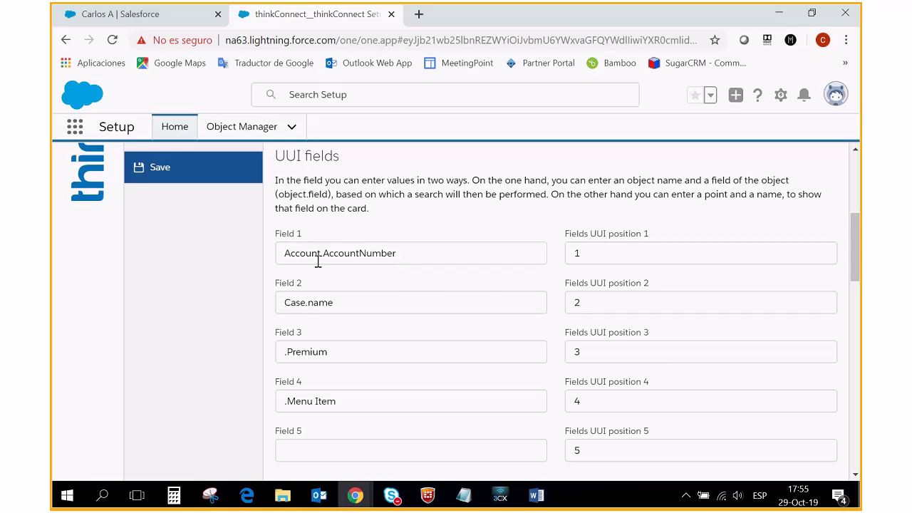
pyautogui.scroll(-3, 424, 283)
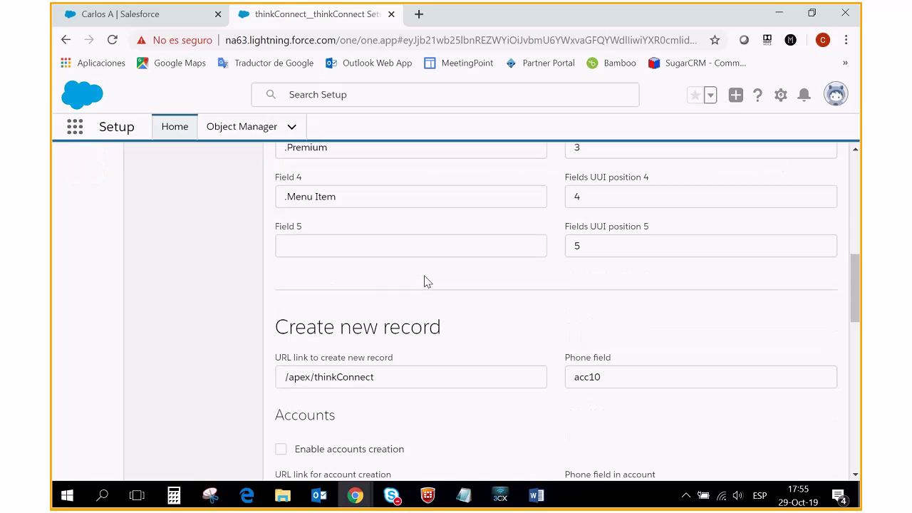
pyautogui.scroll(-3, 423, 281)
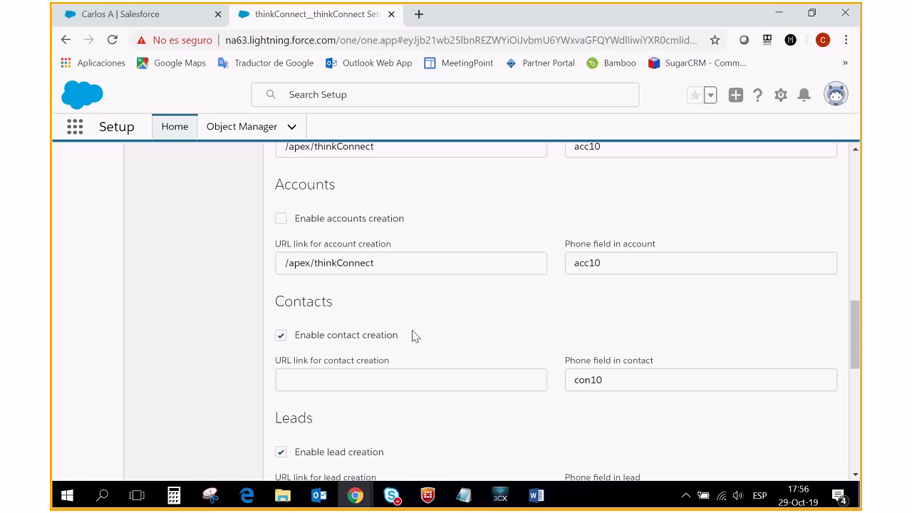
pyautogui.scroll(-3, 497, 292)
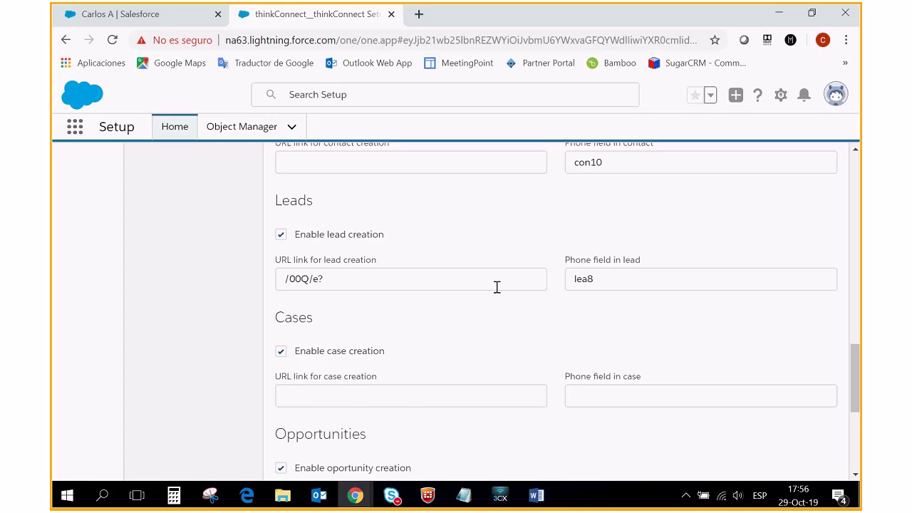
pyautogui.scroll(-1, 496, 285)
pyautogui.scroll(-3, 496, 291)
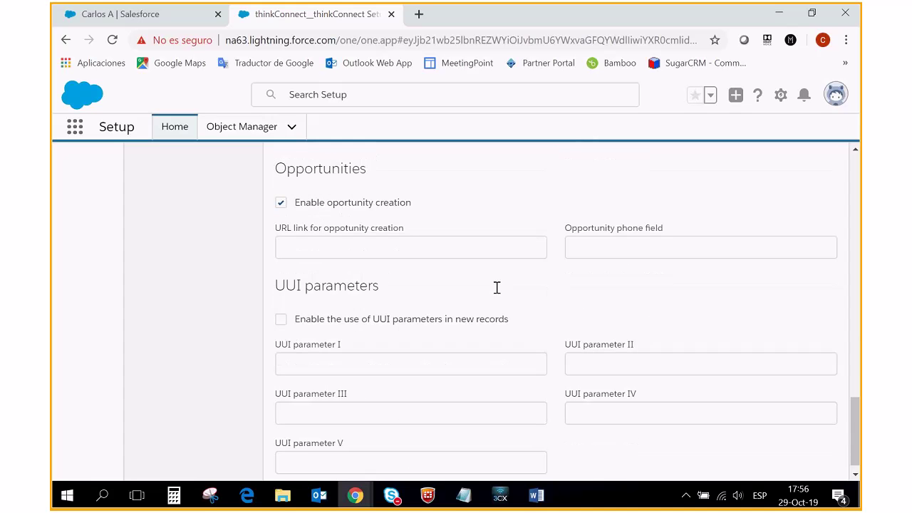
pyautogui.scroll(12, 510, 337)
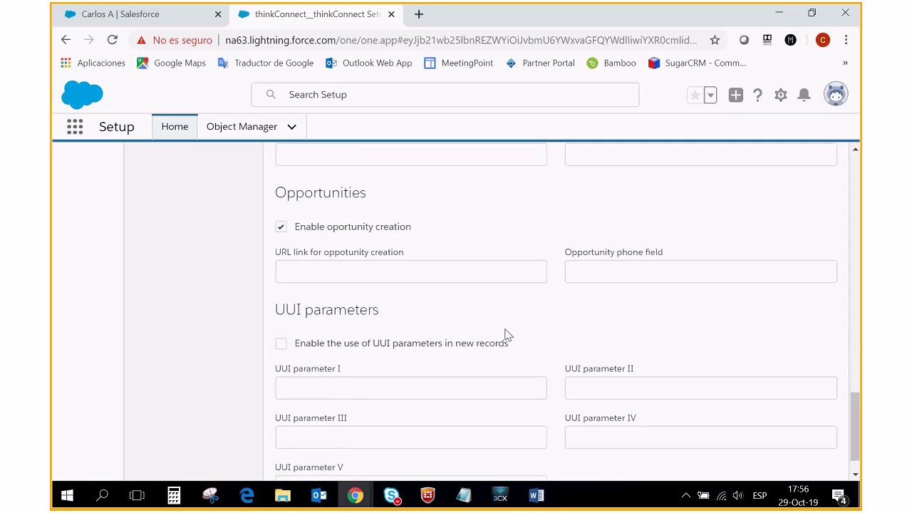
pyautogui.scroll(3, 503, 327)
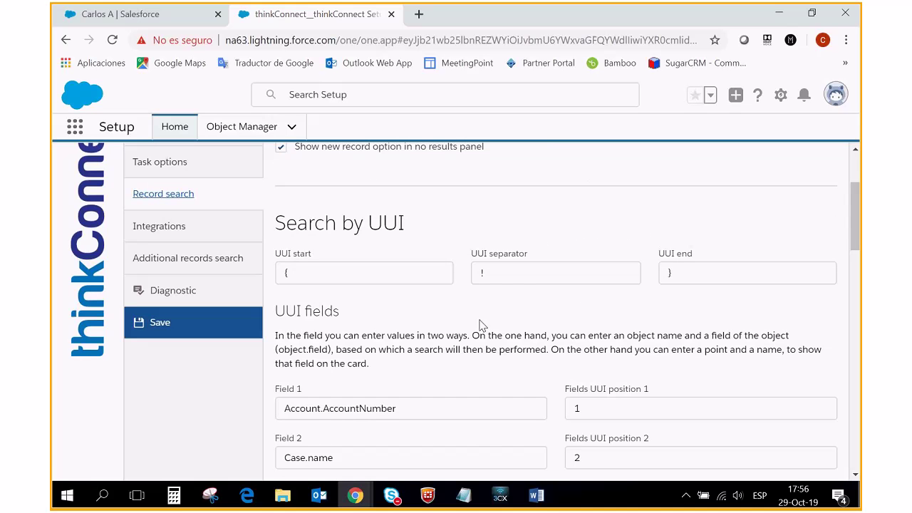
# Review the Integrations settings for Omnichannel presence states, external integration by URL, custom call pages and recording tagging and task mapping
pyautogui.click(159, 227)
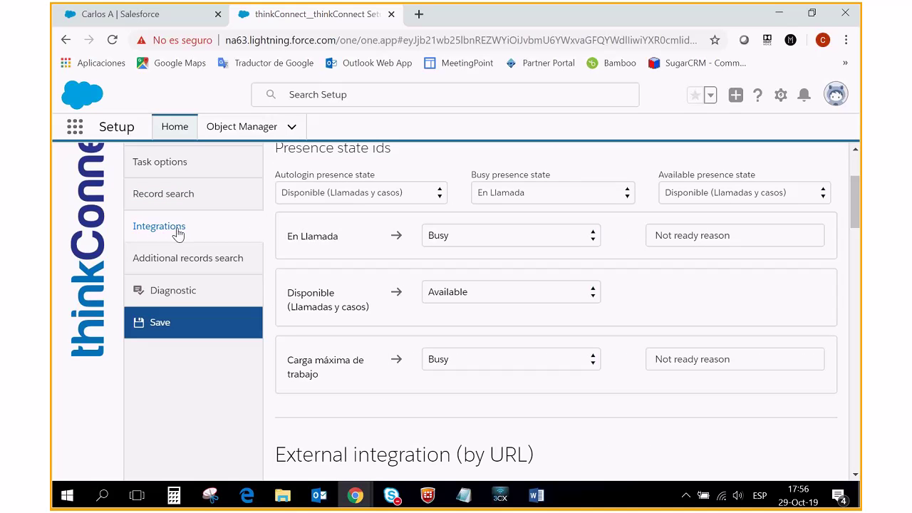
pyautogui.scroll(2, 529, 292)
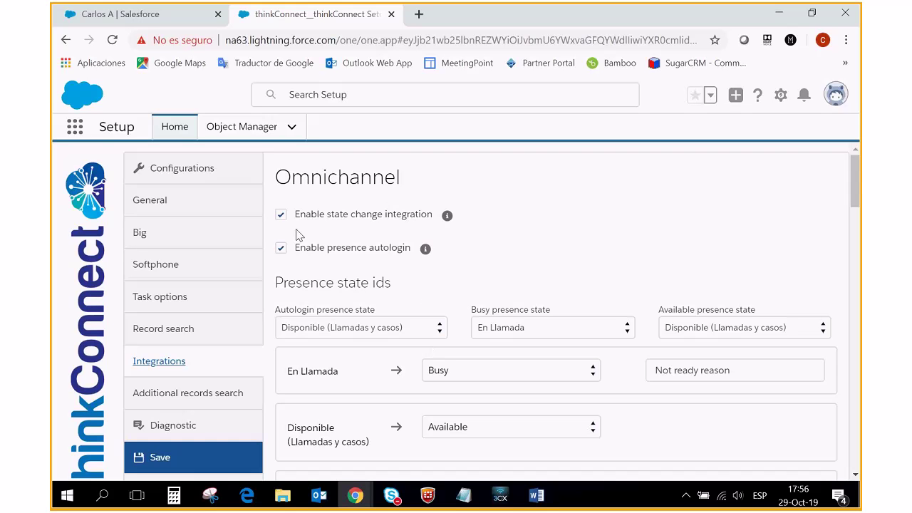
pyautogui.scroll(-2, 406, 289)
pyautogui.scroll(-6, 404, 288)
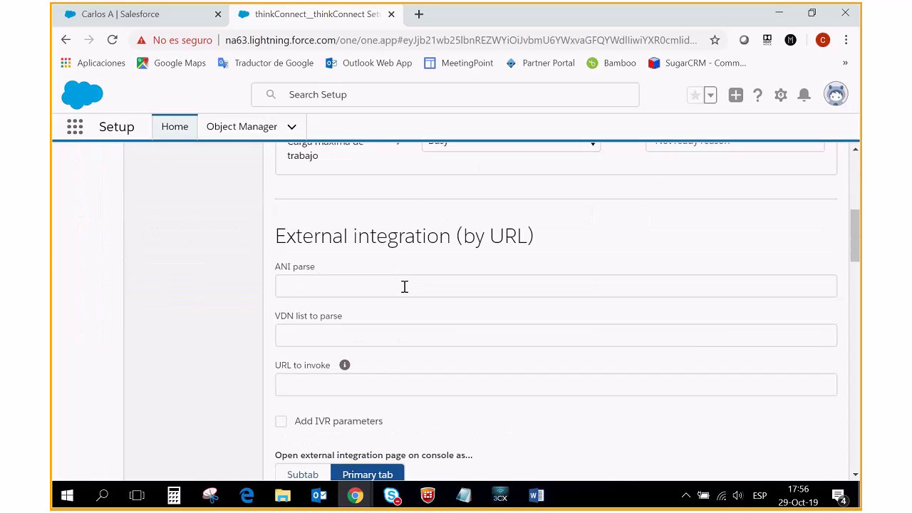
pyautogui.scroll(-2, 431, 262)
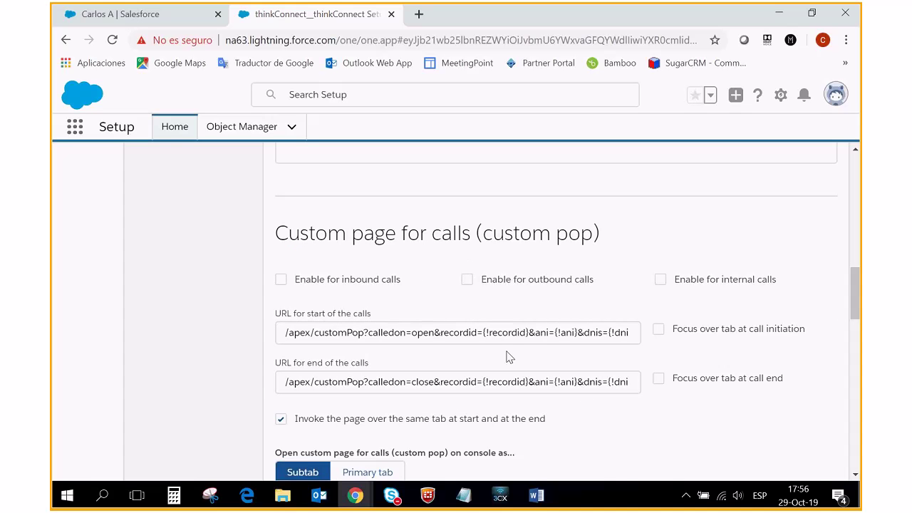
pyautogui.scroll(-3, 525, 356)
pyautogui.scroll(-5, 528, 358)
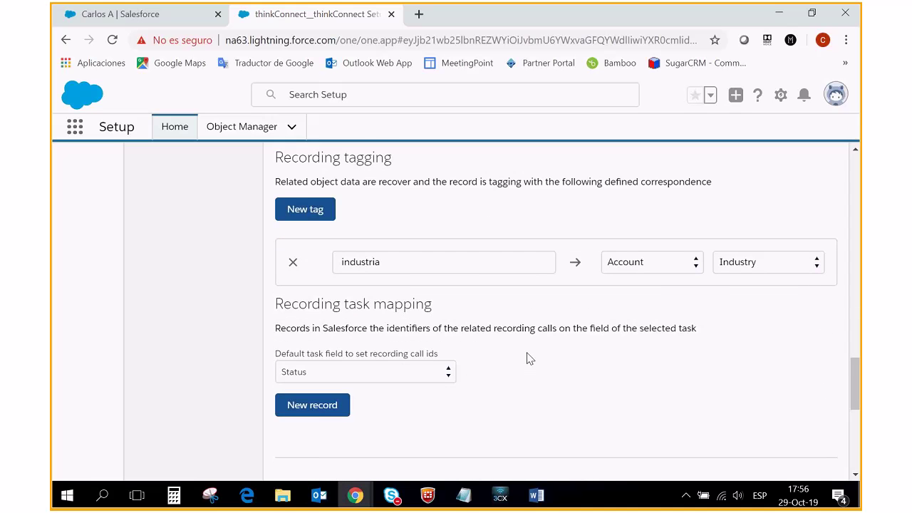
# Examine the Quick actions and Agent state change integration settings, then return to the Omnichannel section
pyautogui.scroll(-3, 527, 358)
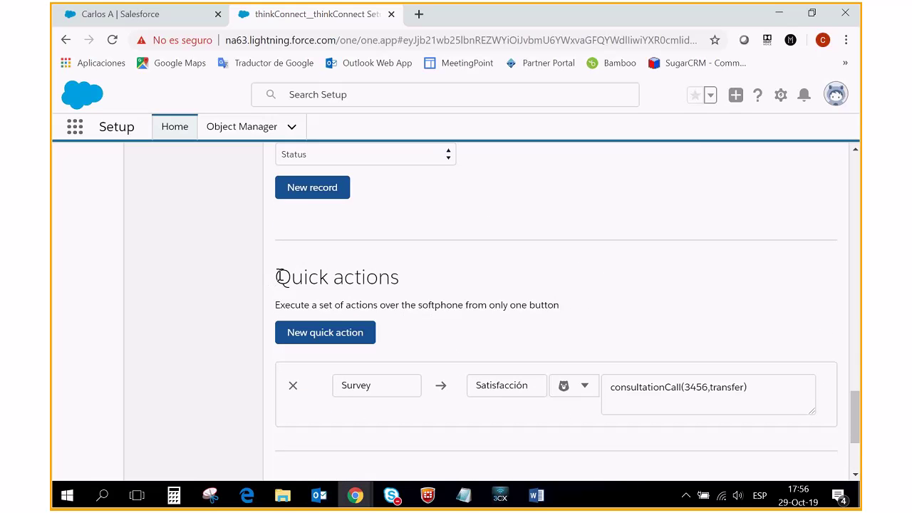
pyautogui.moveTo(279, 276); pyautogui.dragTo(400, 276)
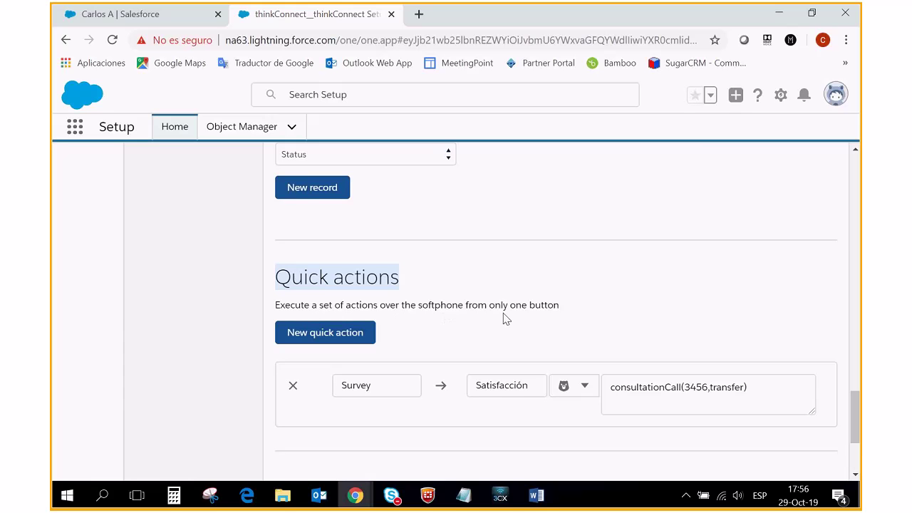
pyautogui.moveTo(490, 303); pyautogui.dragTo(582, 304)
pyautogui.click(620, 301)
pyautogui.scroll(-2, 620, 302)
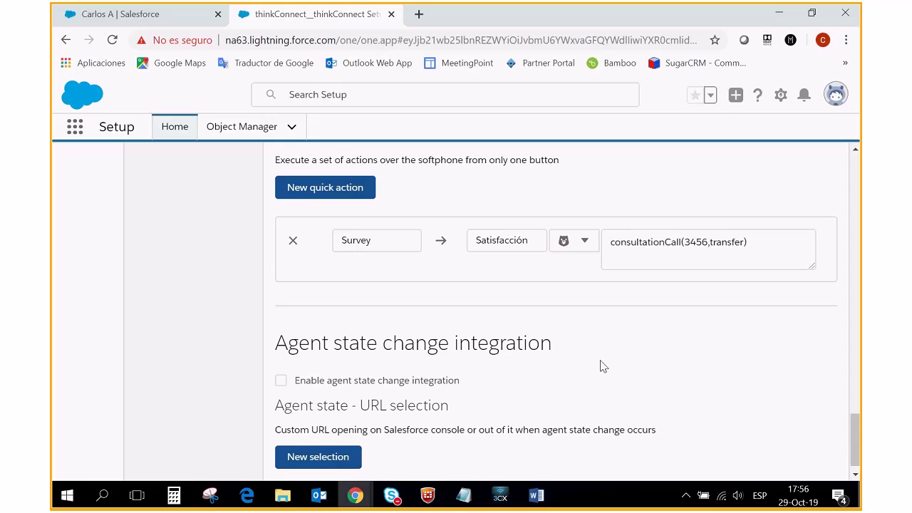
pyautogui.scroll(-1, 599, 367)
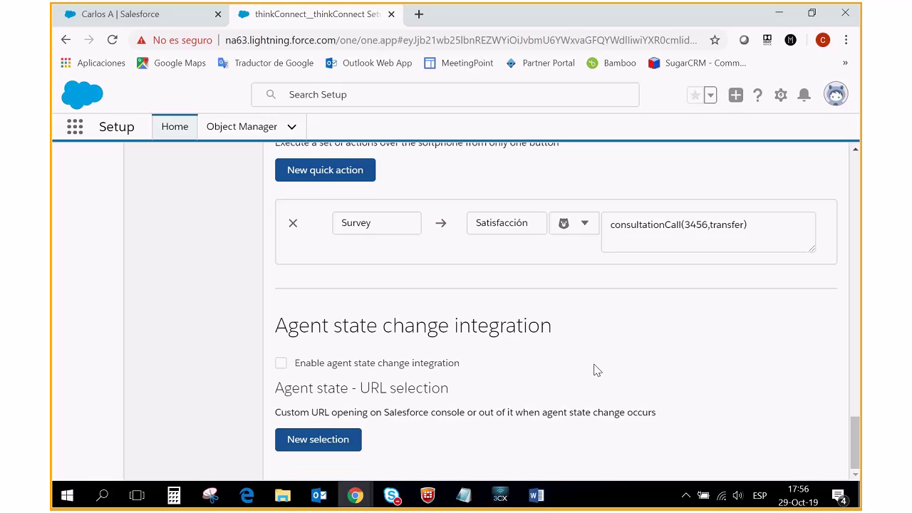
pyautogui.scroll(20, 597, 369)
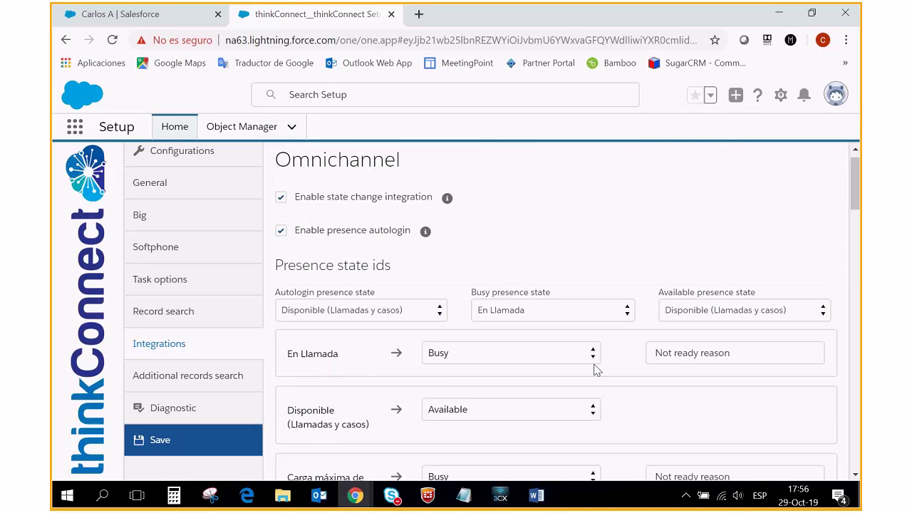
pyautogui.scroll(1, 597, 369)
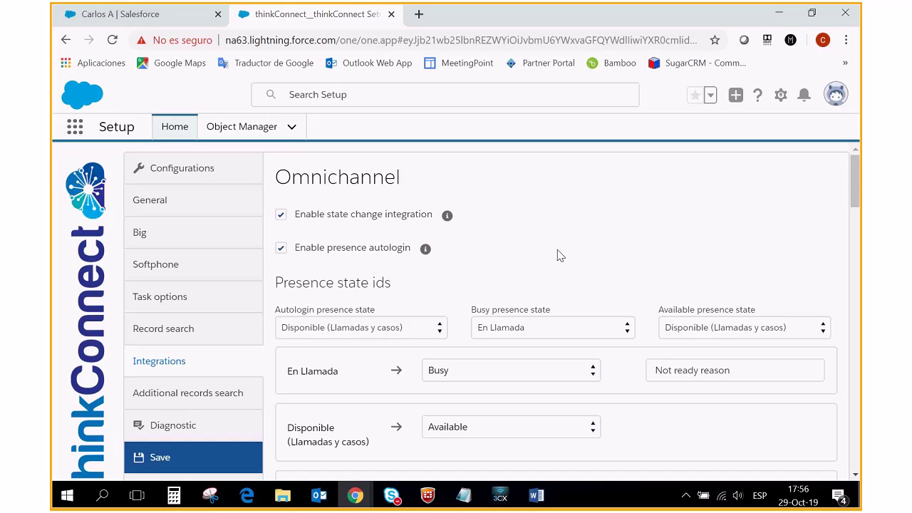
# Switch to the Phone softphone window and stop the agent's campaigns with the not ready reason End of Day
pyautogui.click(355, 495)
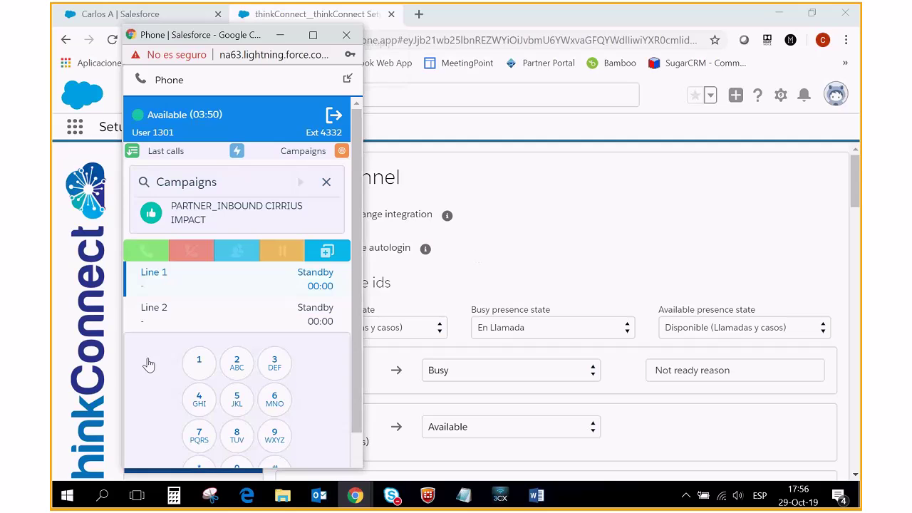
pyautogui.click(563, 244)
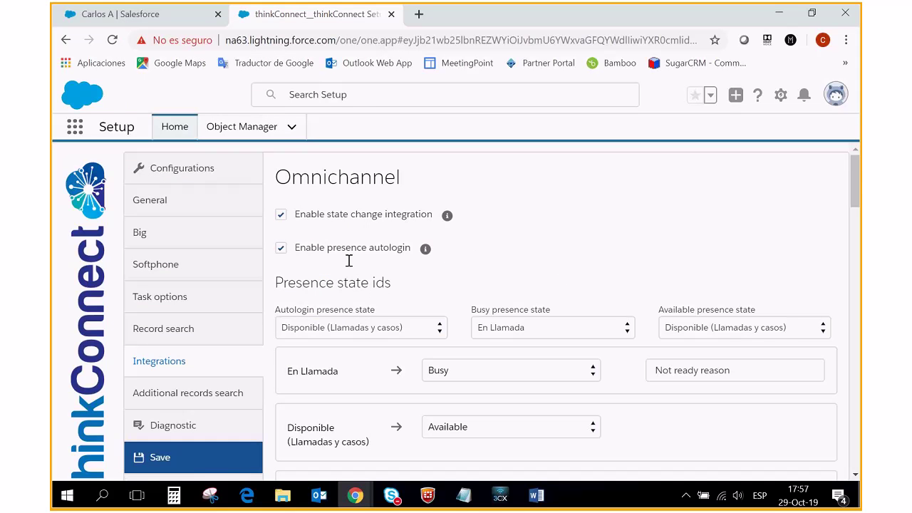
pyautogui.moveTo(355, 495)
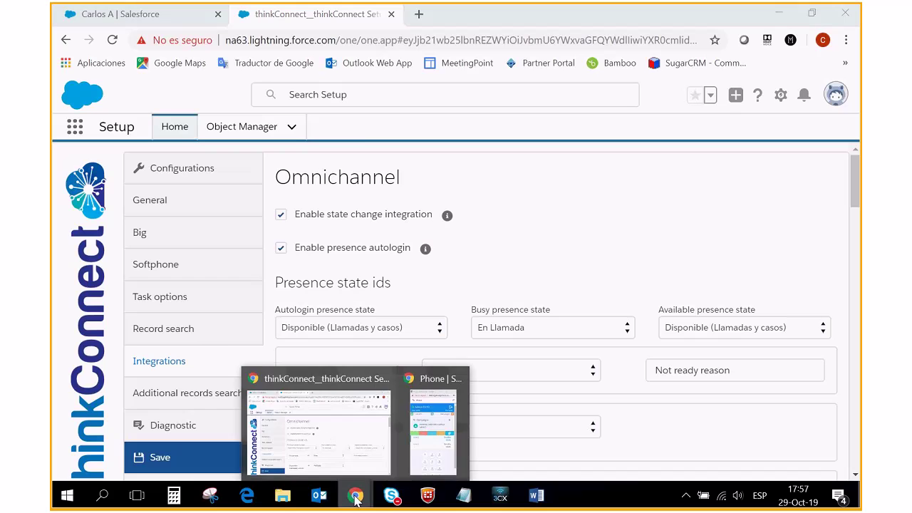
pyautogui.click(430, 420)
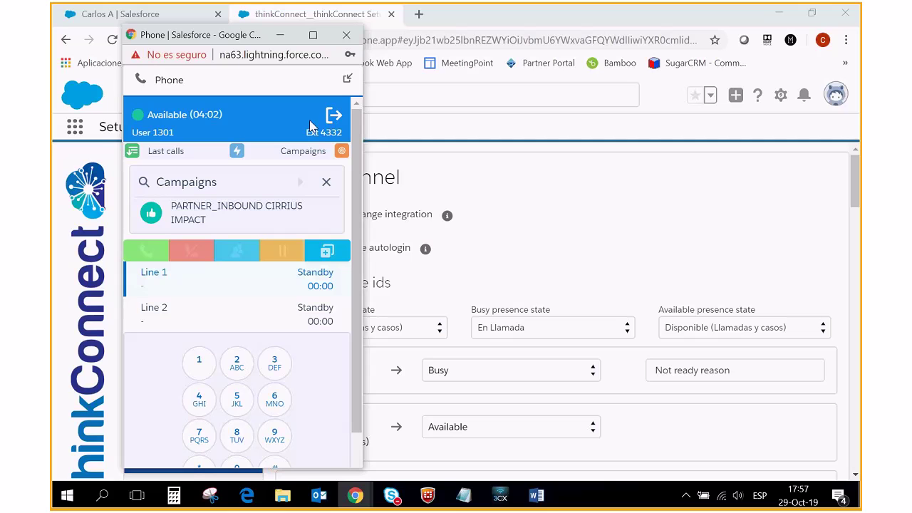
pyautogui.moveTo(355, 143); pyautogui.dragTo(370, 114)
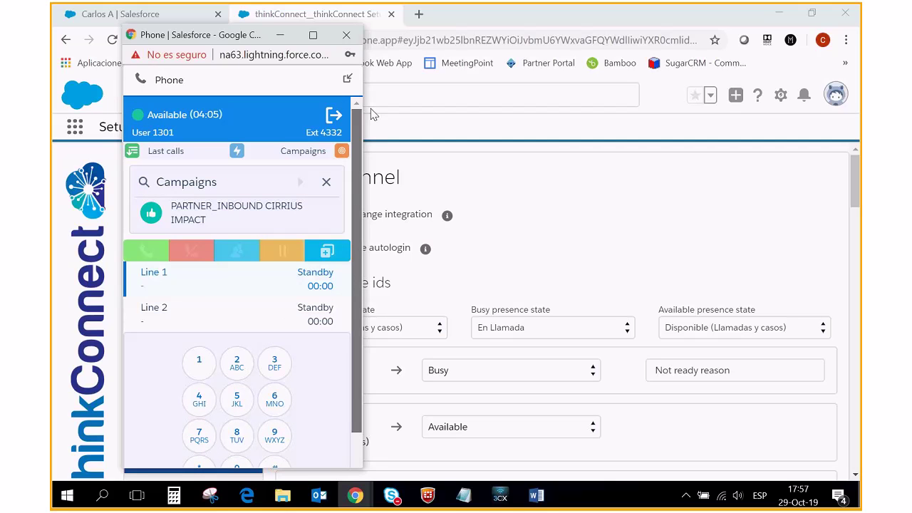
pyautogui.click(327, 183)
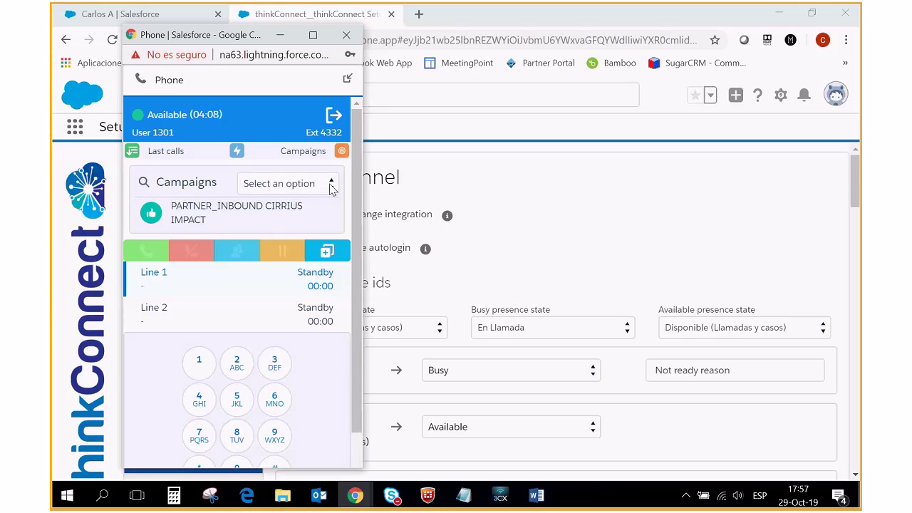
pyautogui.click(329, 186)
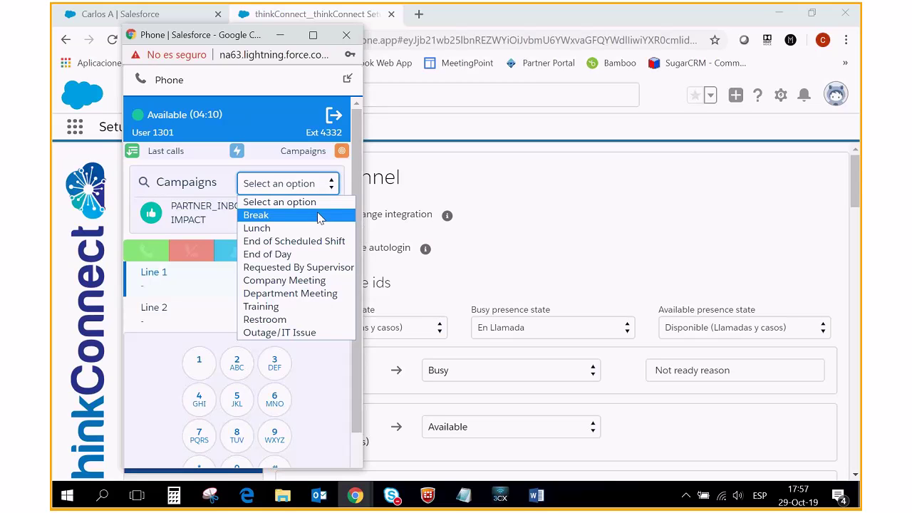
pyautogui.click(321, 255)
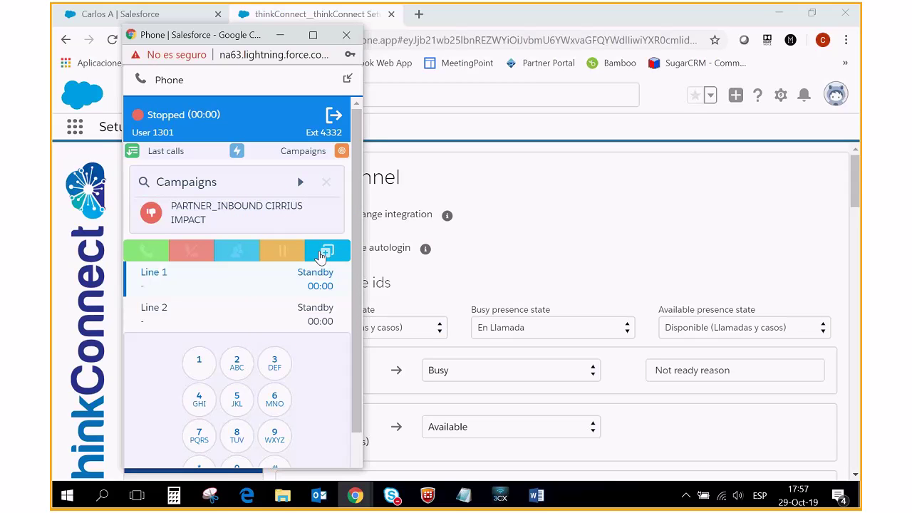
# Log the agent out of the softphone with the logout reason End of Day
pyautogui.click(330, 116)
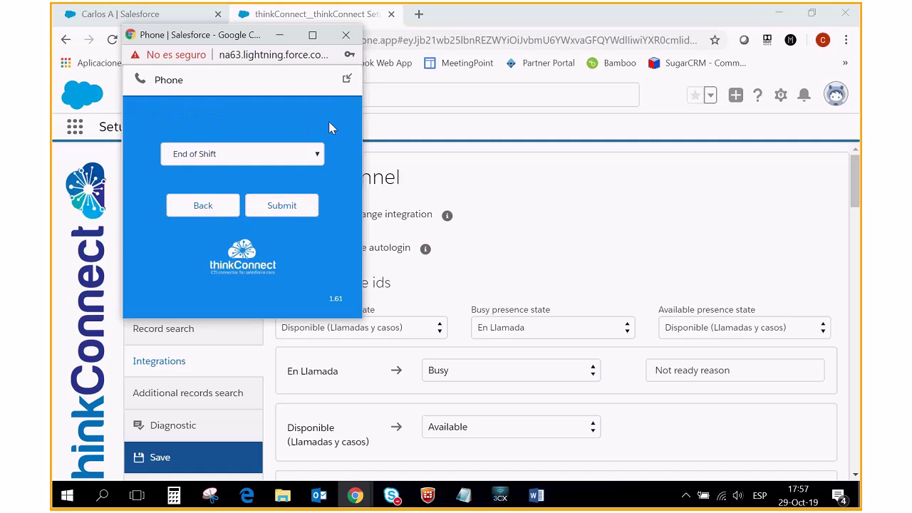
pyautogui.click(318, 156)
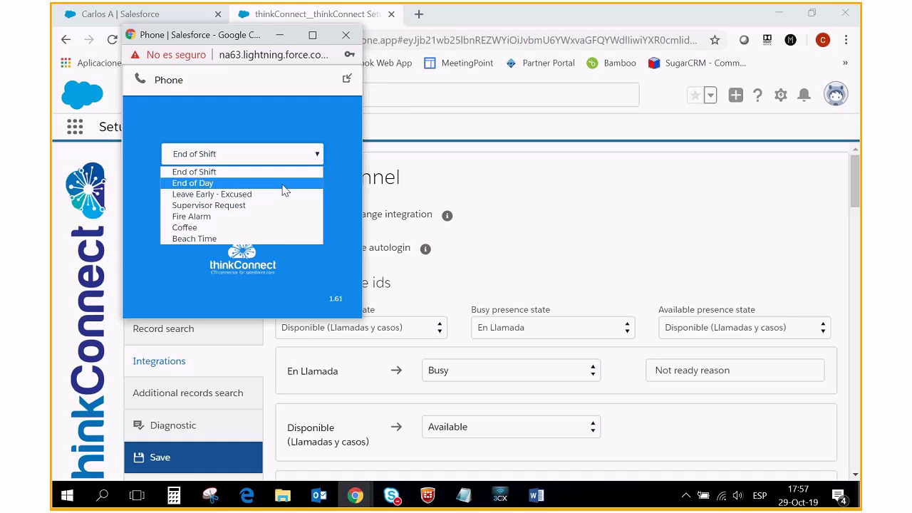
pyautogui.click(284, 186)
pyautogui.click(282, 208)
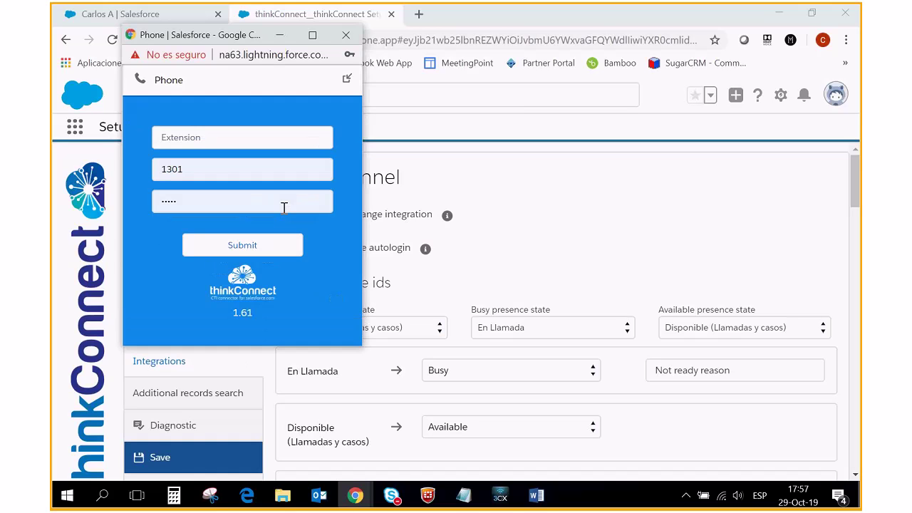